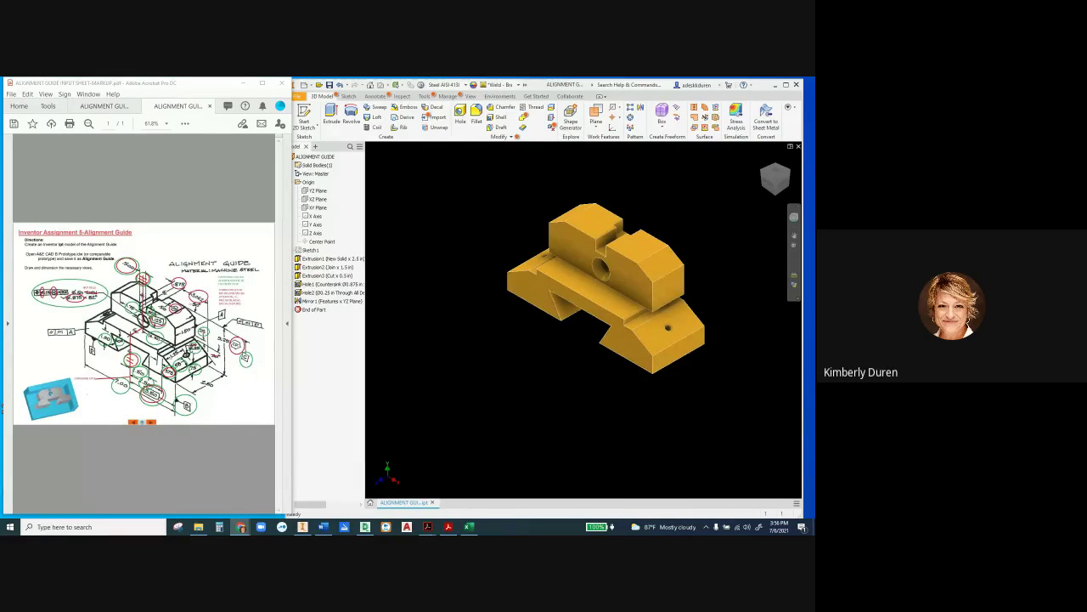
Step: Zoom the sketch to 150% and highlight the green-circled-dimensions note in yellow
right_click(182, 105)
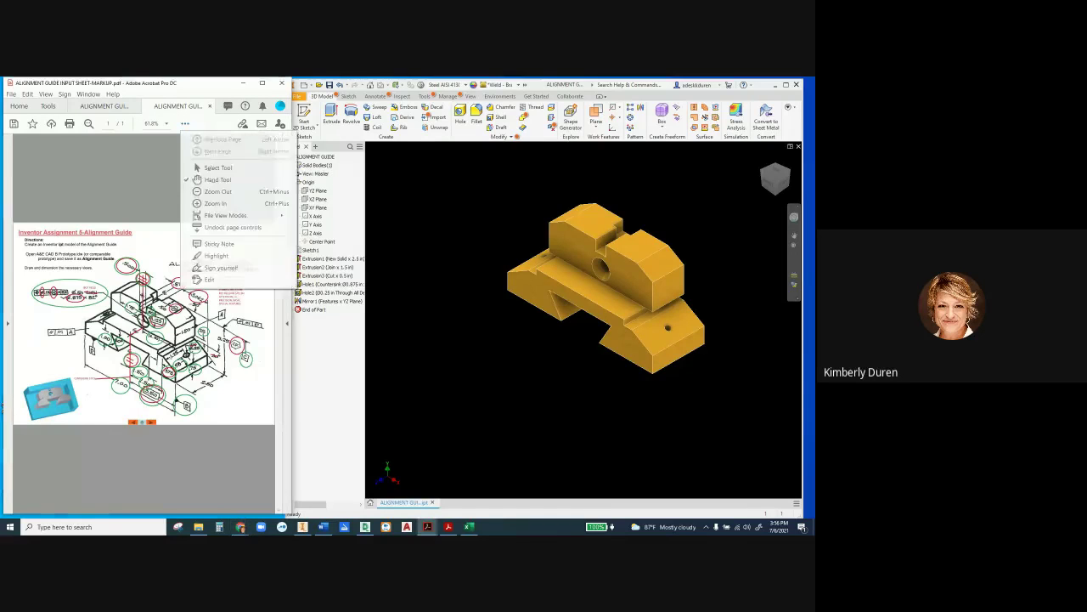
key(Escape)
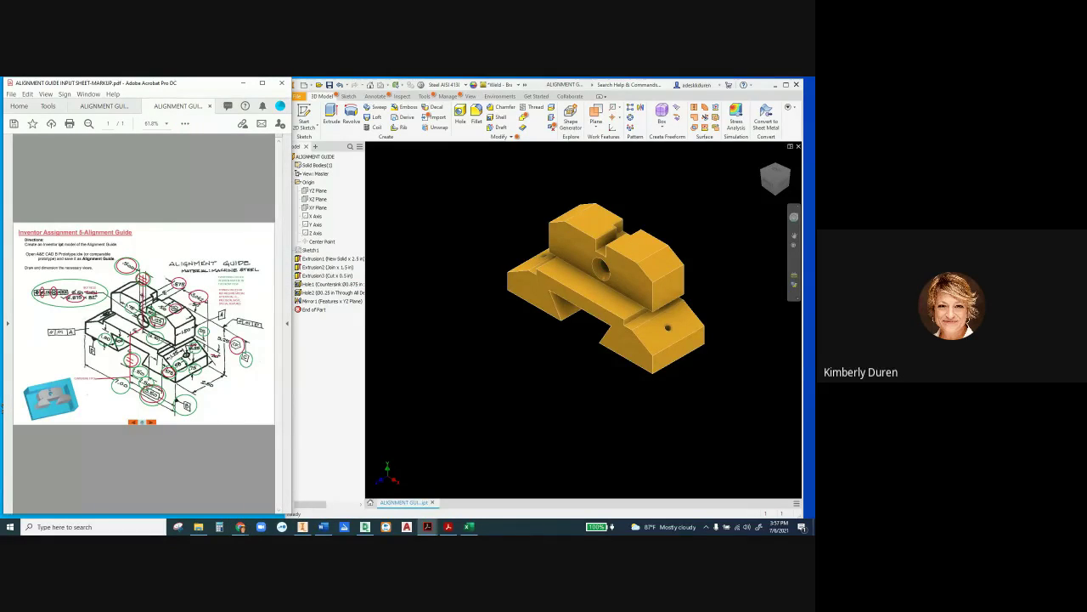
ctrl+scroll(144, 322, up, 1)
ctrl+scroll(144, 323, up, 1)
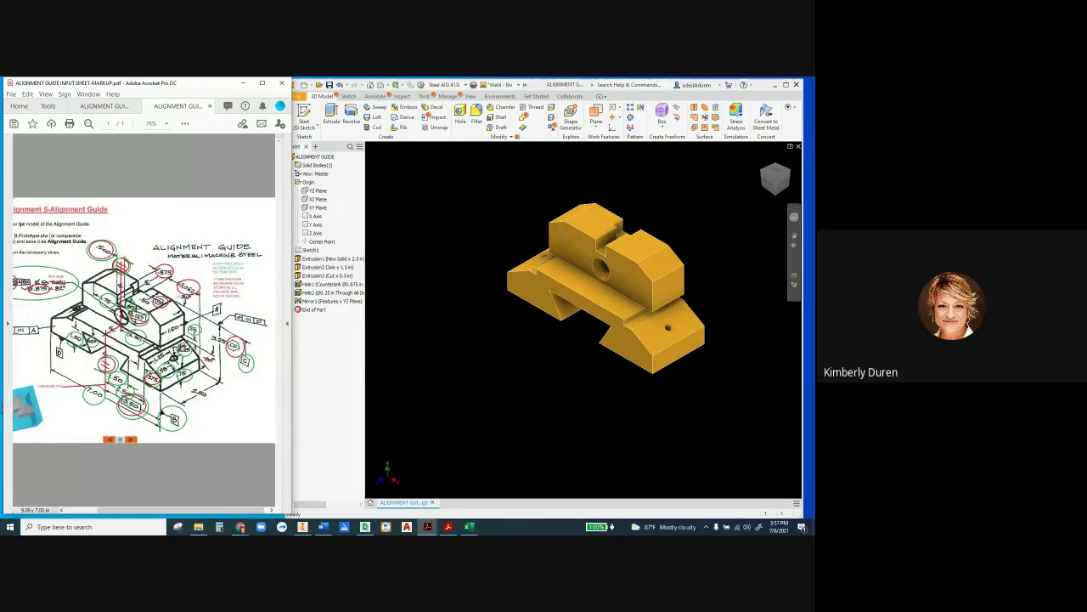
ctrl+scroll(145, 322, up, 2)
mouse_move(248, 214)
mouse_down()
mouse_move(251, 248)
mouse_move(236, 255)
mouse_move(240, 217)
mouse_up()
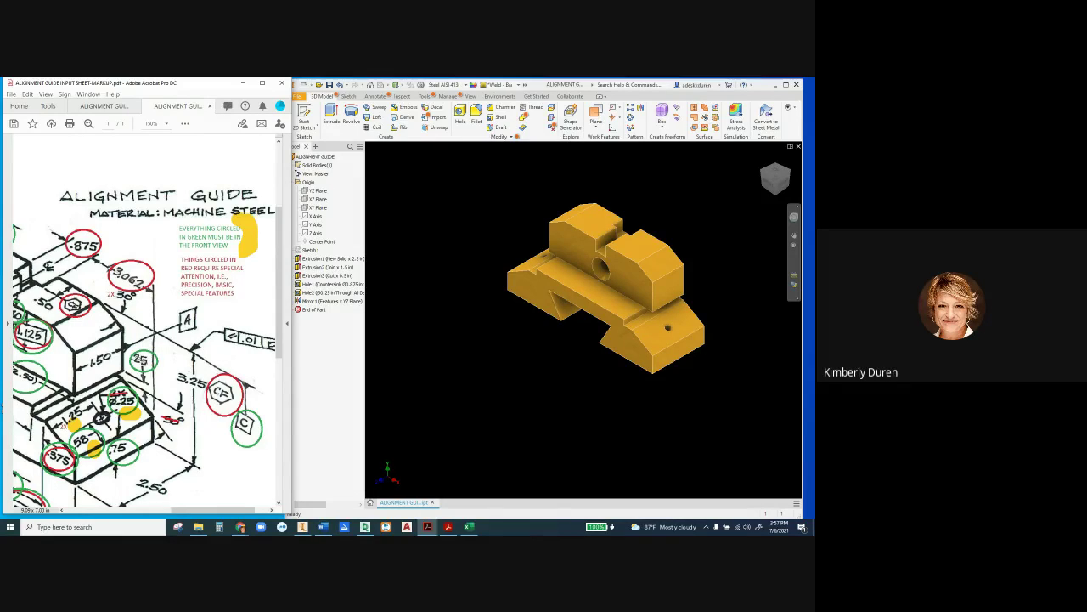
Step: Highlight the .875, 3.062, .50, .125, CF, 30, 2X 30° and 1.25 callouts in yellow
mouse_move(139, 270)
mouse_down()
mouse_move(139, 252)
mouse_move(94, 222)
mouse_up()
drag(84, 296, 83, 284)
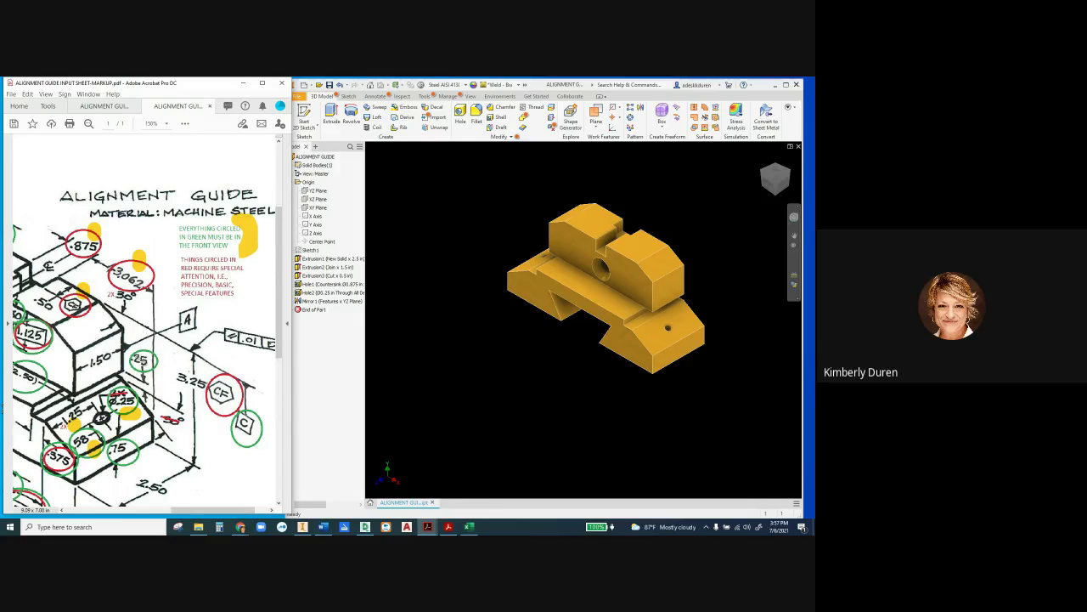
drag(50, 348, 49, 336)
drag(218, 410, 234, 405)
drag(166, 429, 176, 418)
drag(102, 306, 125, 296)
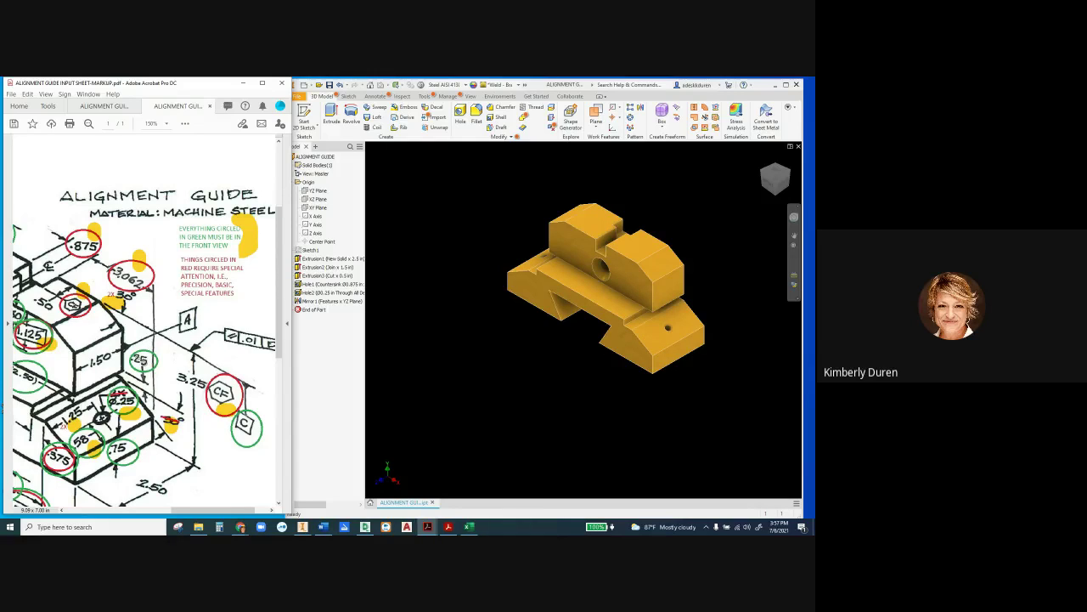
mouse_move(77, 404)
mouse_down()
mouse_move(62, 401)
mouse_move(59, 418)
mouse_up()
Step: Undo the last two highlights and zoom out to 73% to show the whole page
key(ctrl+z)
key(ctrl+z)
key(ctrl+z)
scroll(144, 340, down, 1)
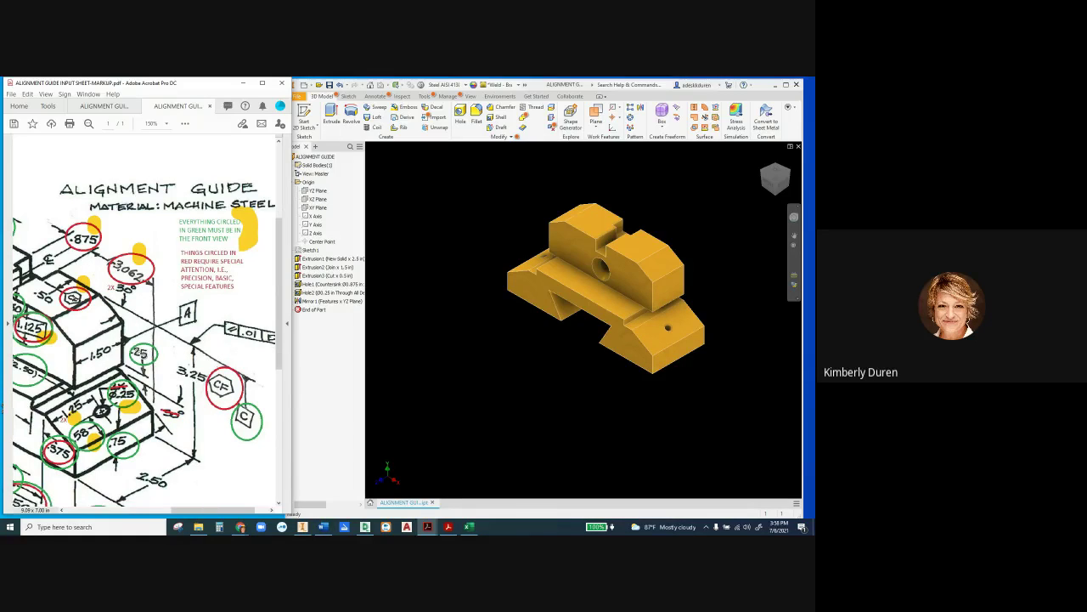
scroll(144, 340, down, 2)
scroll(144, 340, down, 2)
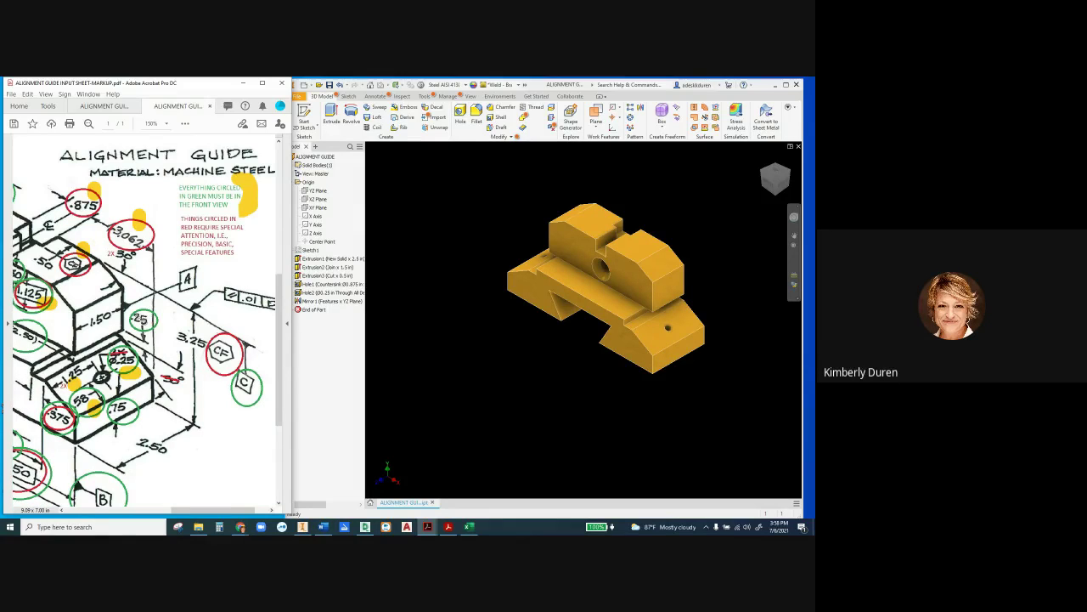
scroll(144, 340, up, 2)
ctrl+scroll(144, 340, down, 3)
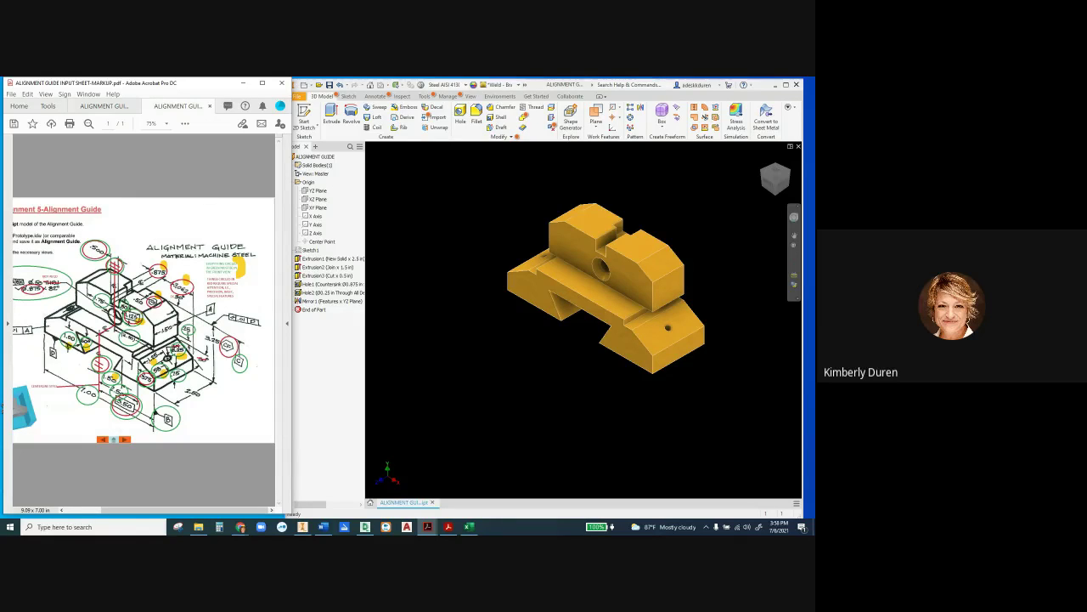
Step: Remove a stray yellow circle from the PDF and switch to Inventor
mouse_move(62, 355)
mouse_down()
mouse_move(44, 355)
mouse_move(61, 359)
mouse_up()
key(ctrl+z)
drag(292, 323, 285, 322)
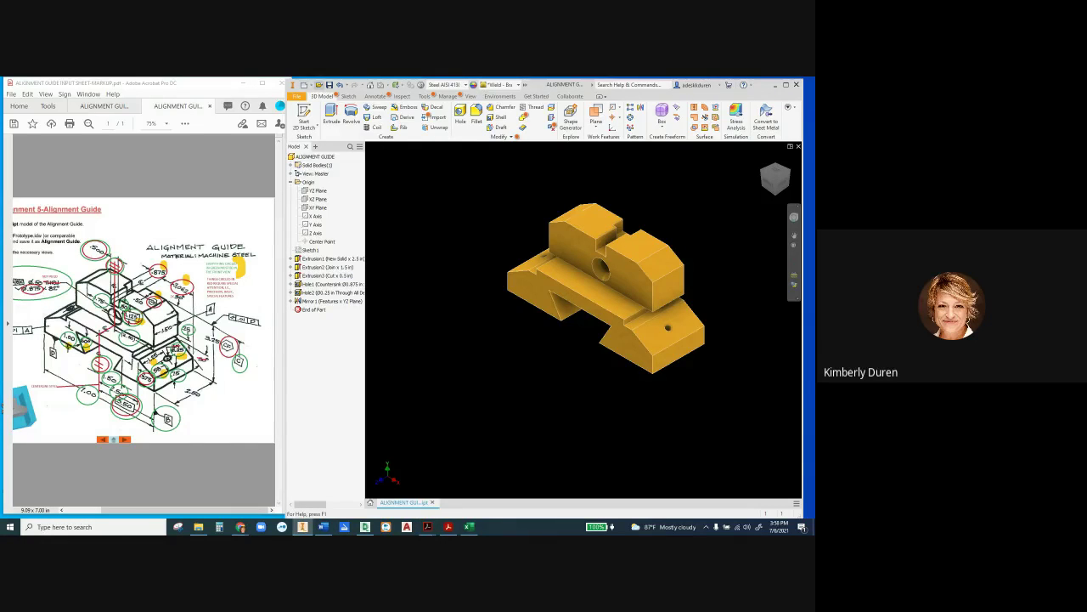
Step: Open the U2021 A&E CAD B Proto KAD drawing template
click(319, 85)
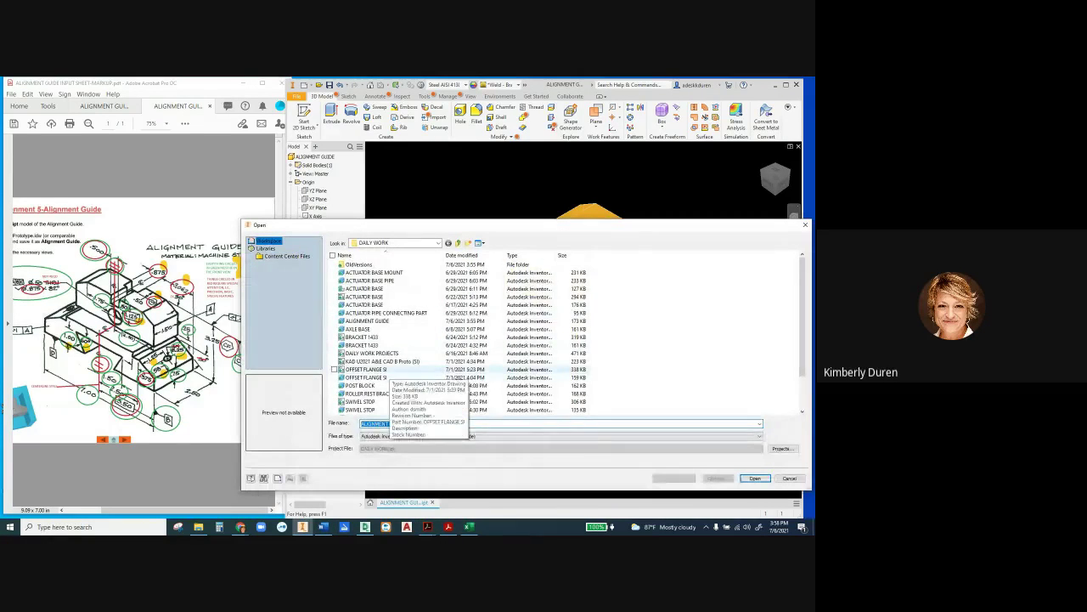
scroll(365, 387, down, 2)
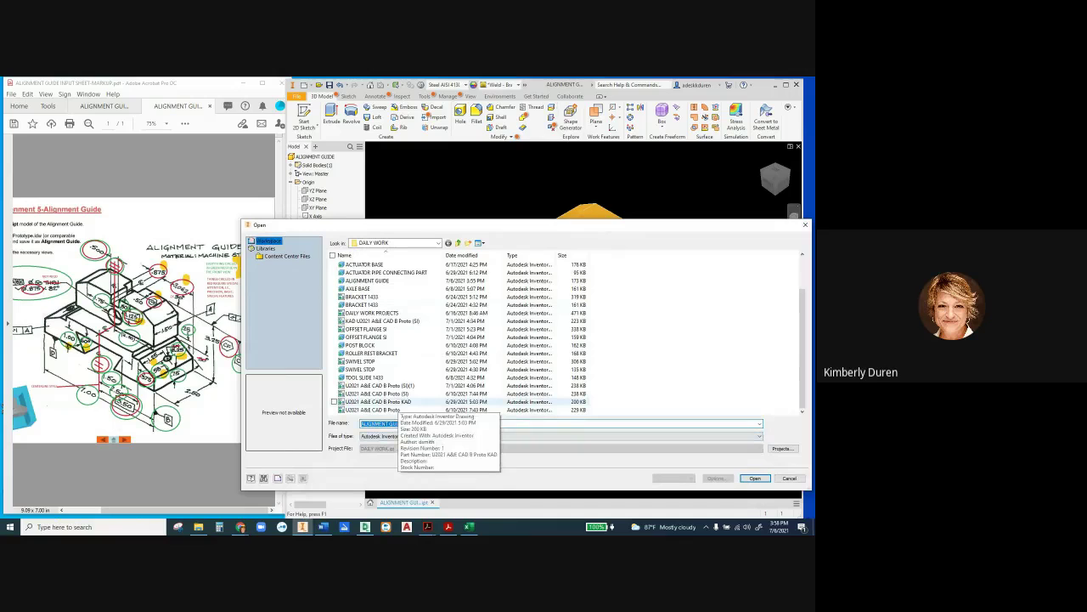
double_click(383, 401)
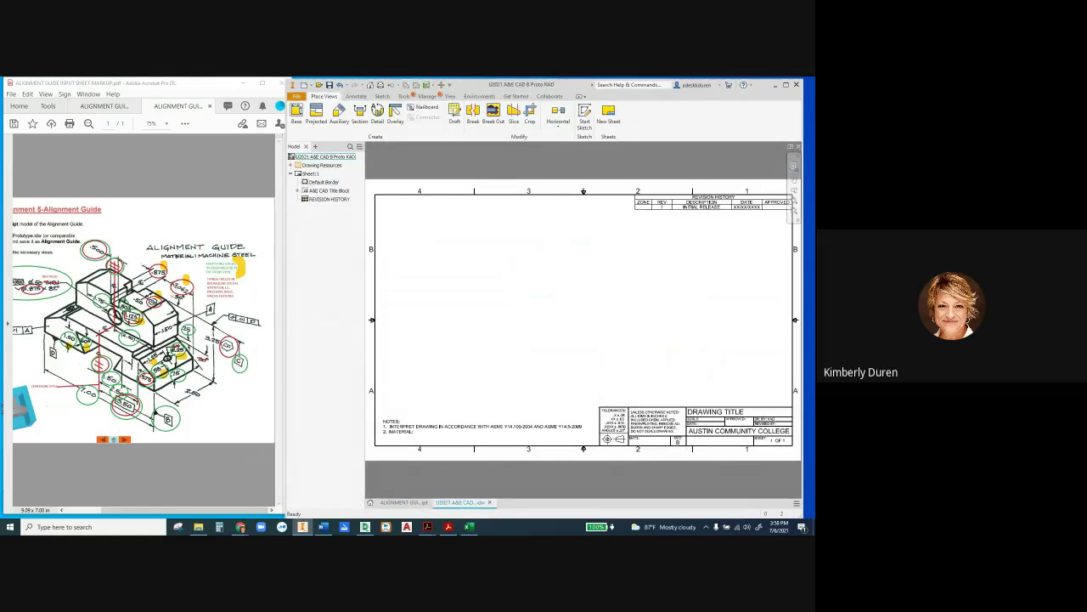
Step: Use File > Save As to save the drawing with the file name 'ALIGNMENT GUIDE'
click(297, 96)
click(317, 188)
text(ALIGNE)
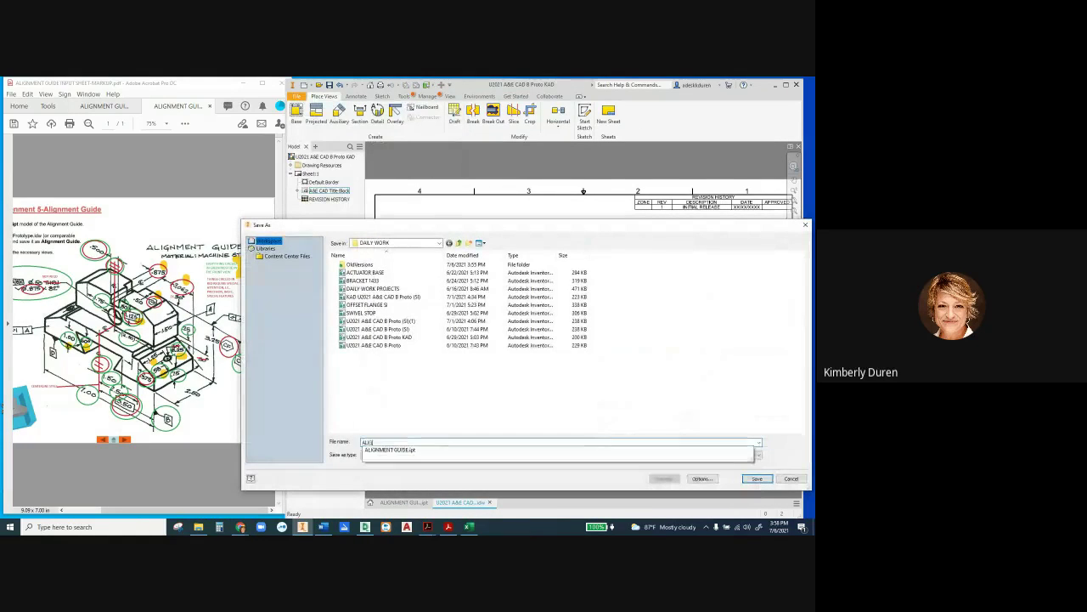
key(BackSpace)
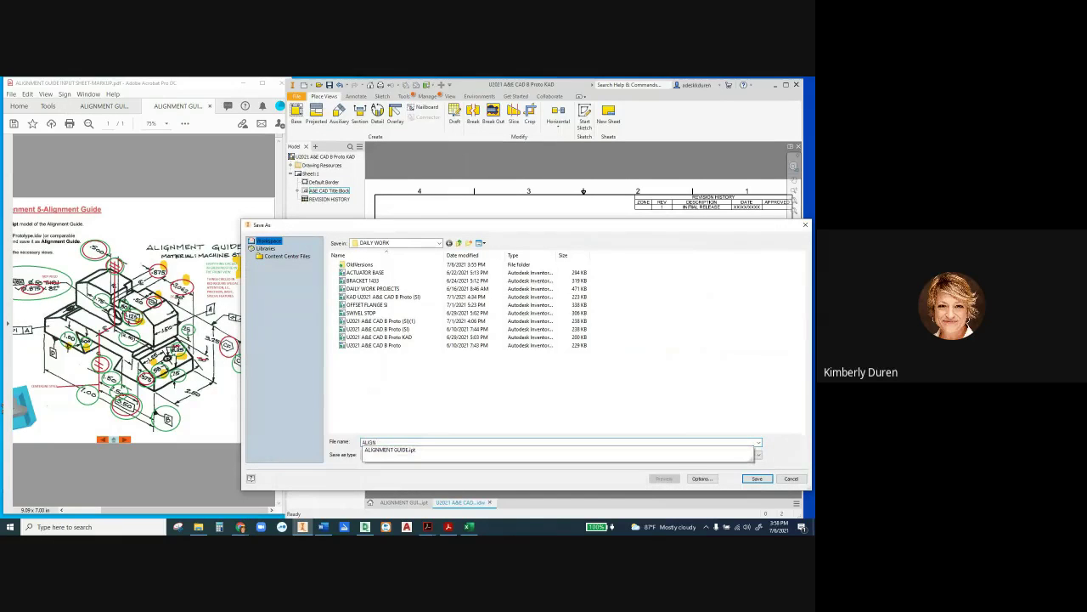
text(MENT GUIDE)
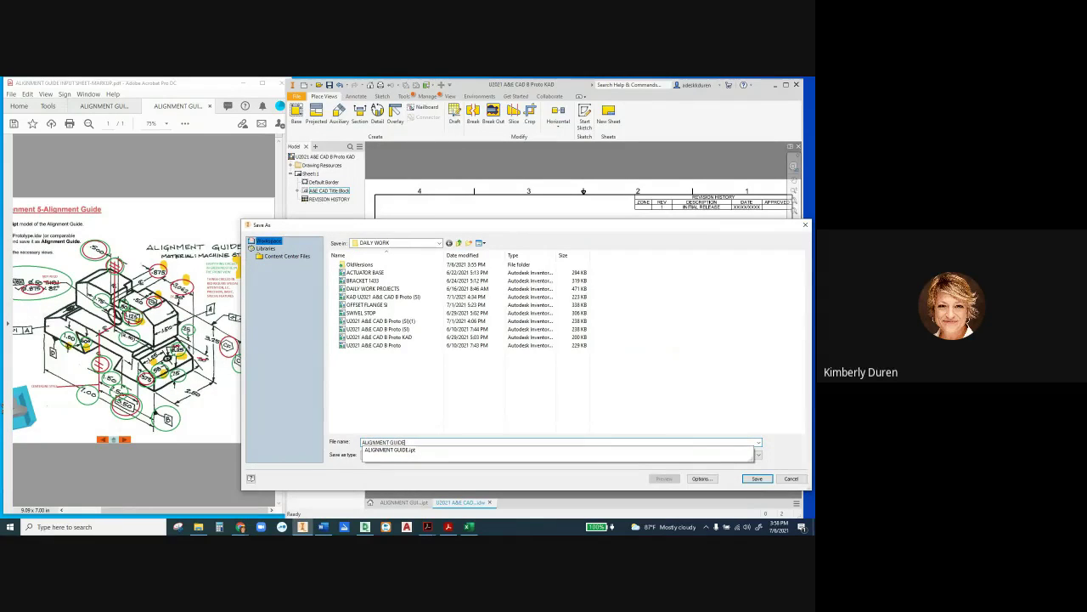
key(Return)
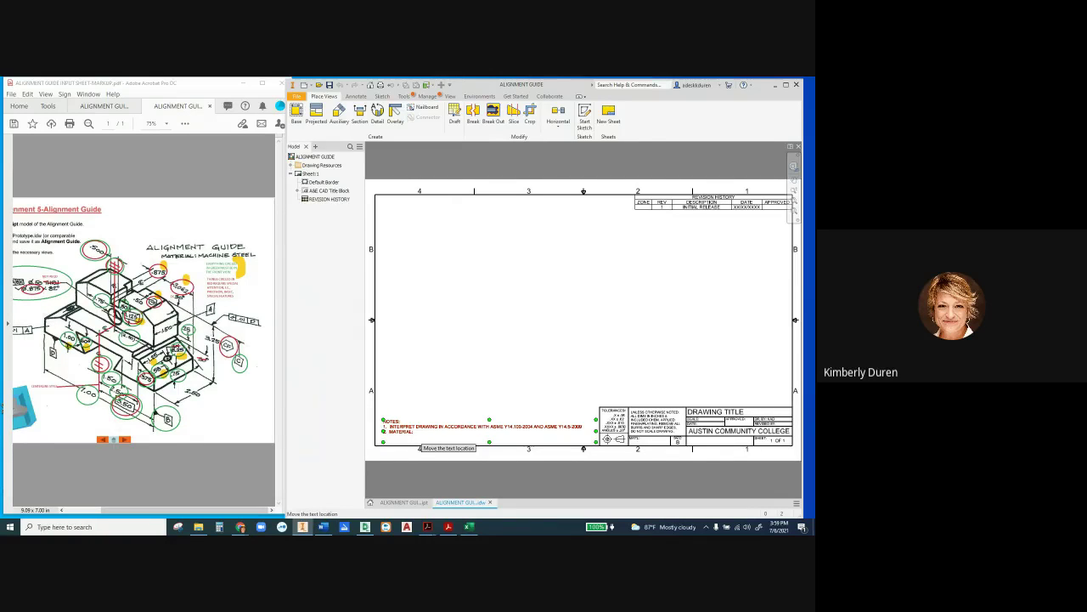
Step: Add 'AISI 4130 STEEL' after MATERIAL: in the sheet NOTES text
double_click(420, 438)
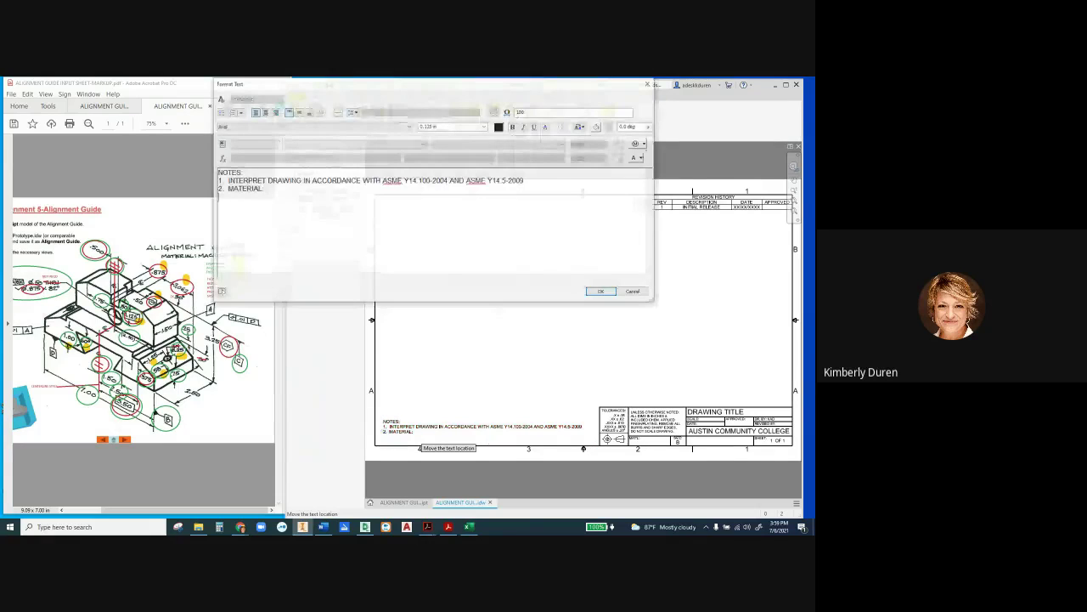
text( A)
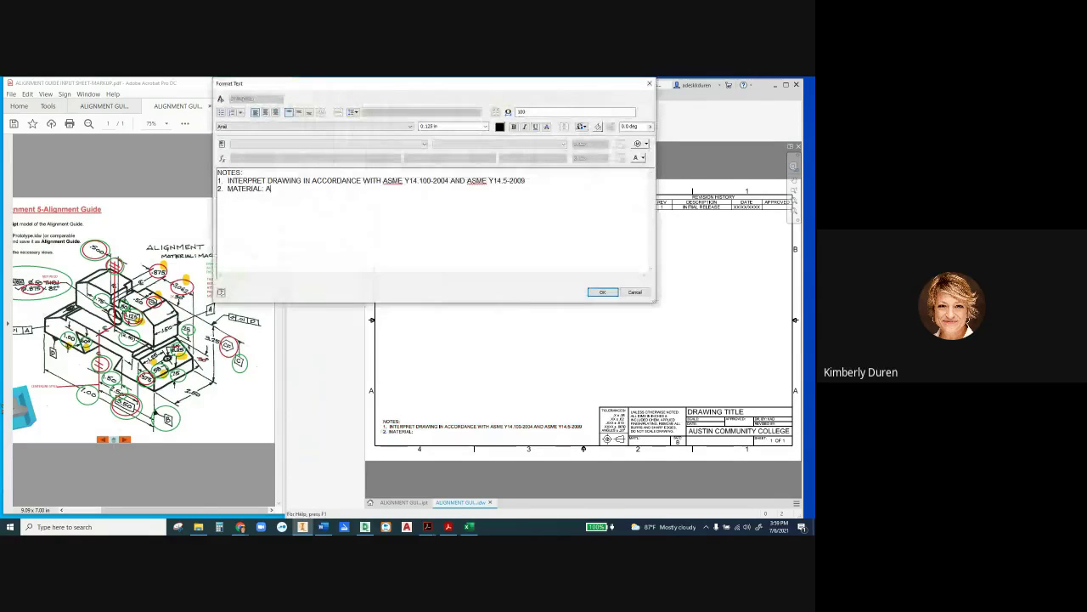
text(ISI 4130)
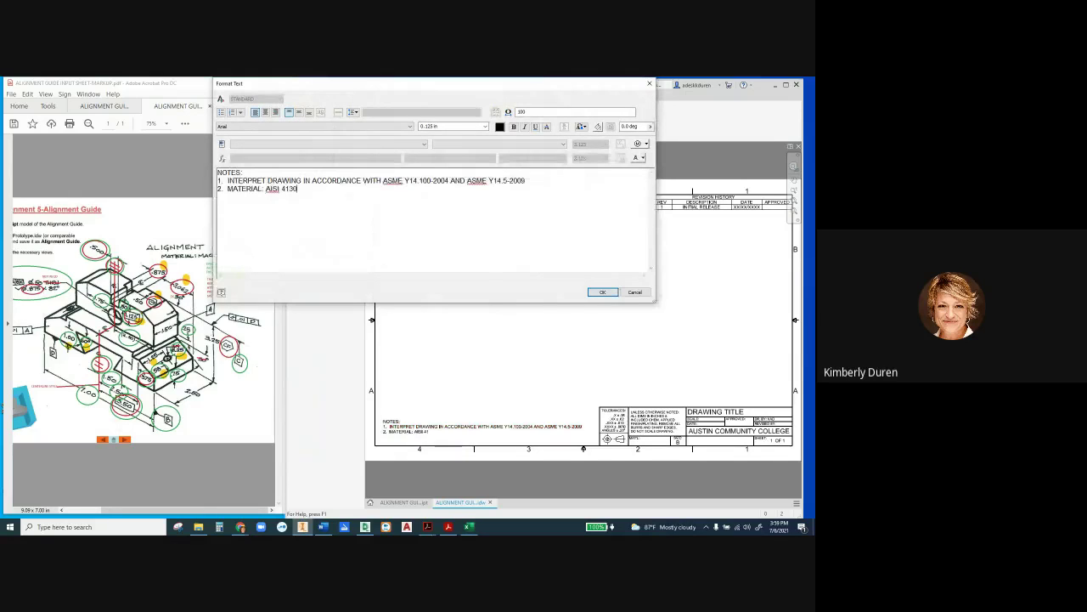
text( STEEL)
click(602, 292)
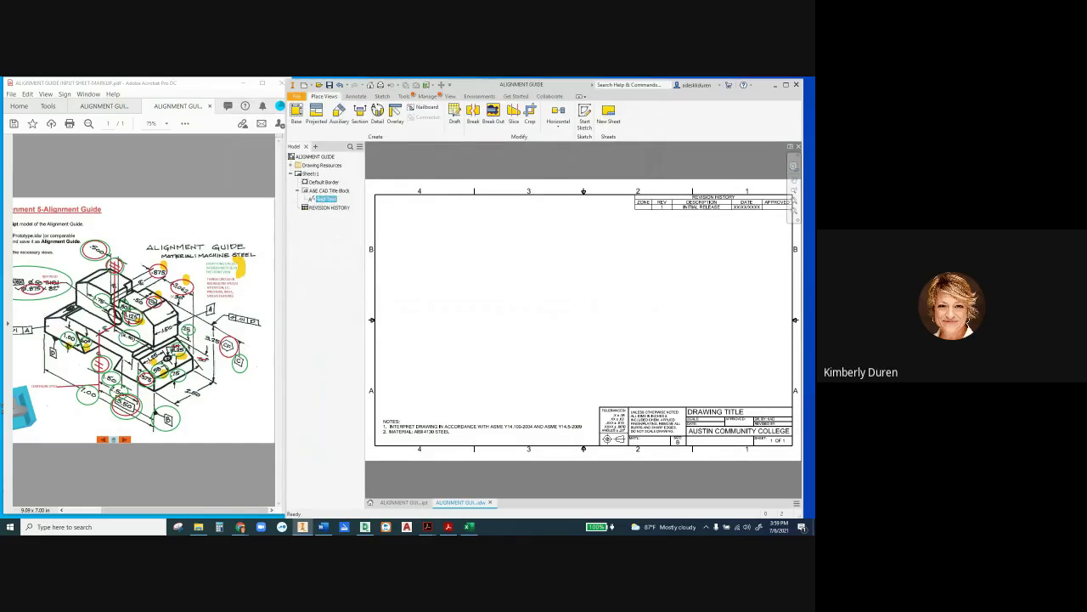
Step: Enter ALIGNMENT GUIDE as the drawing title and 6/21 as the date in the title block
double_click(363, 200)
key(Down)
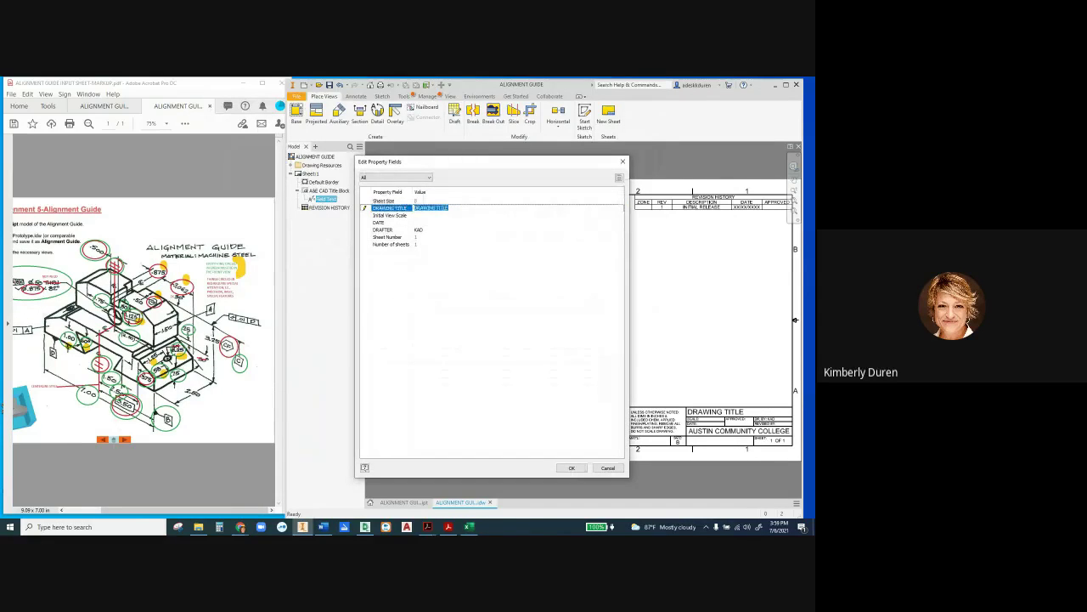
text(ALIGNMENT GUIDE)
key(Tab)
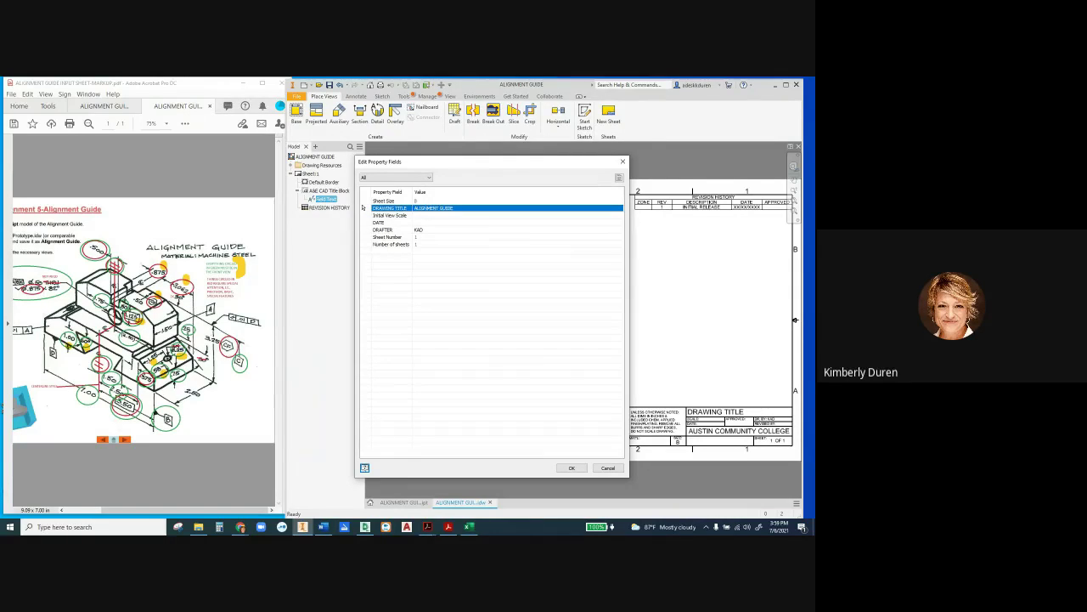
key(Down)
key(Down)
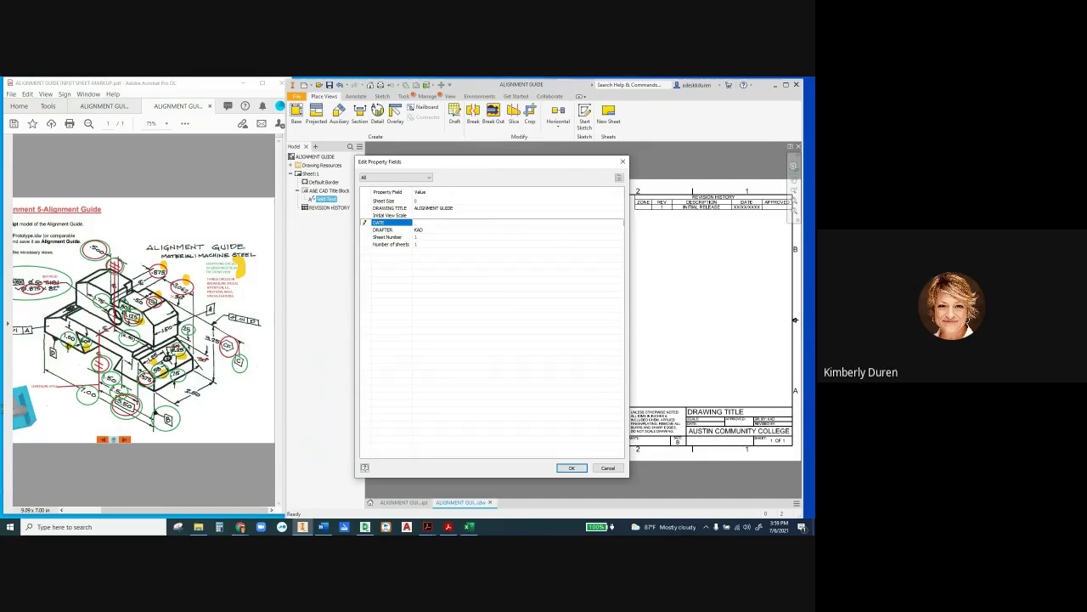
text(6/21)
click(572, 467)
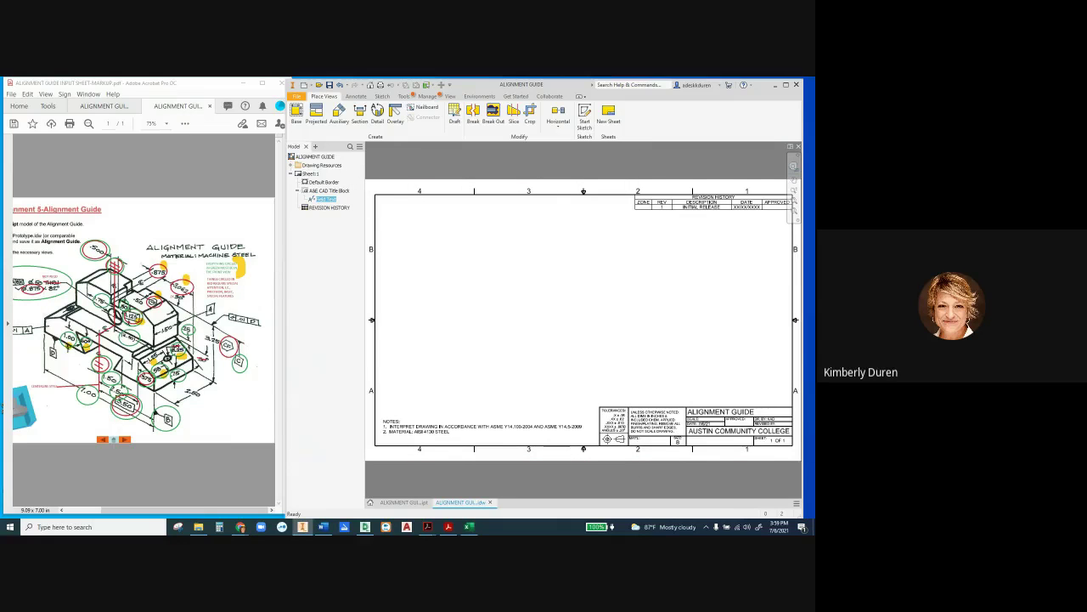
Step: Enter 7/6/21 in the revision table's DATE field
click(714, 207)
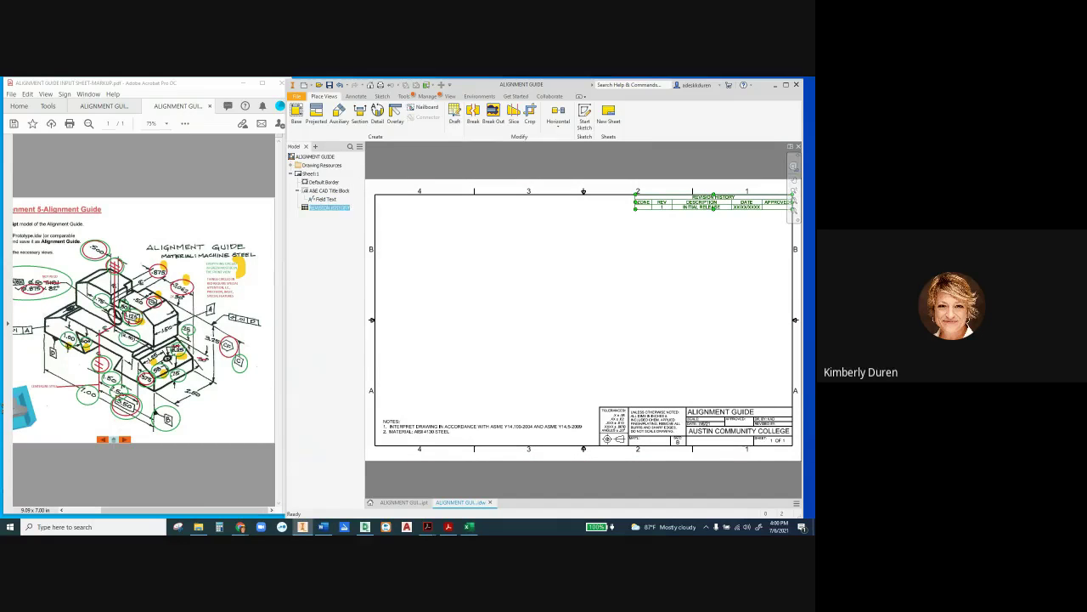
double_click(713, 208)
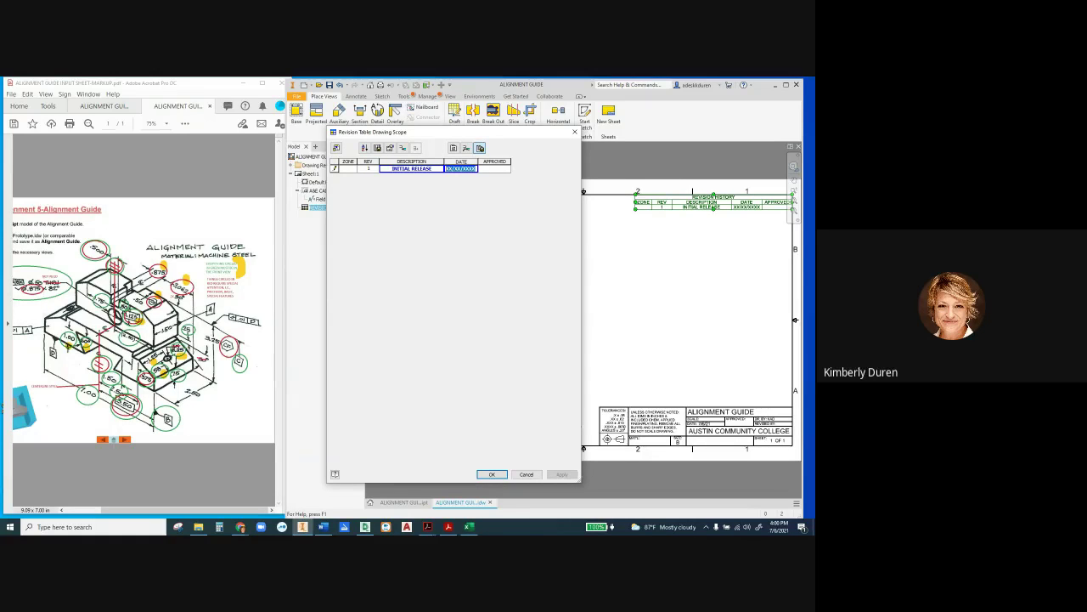
text(7/6/21)
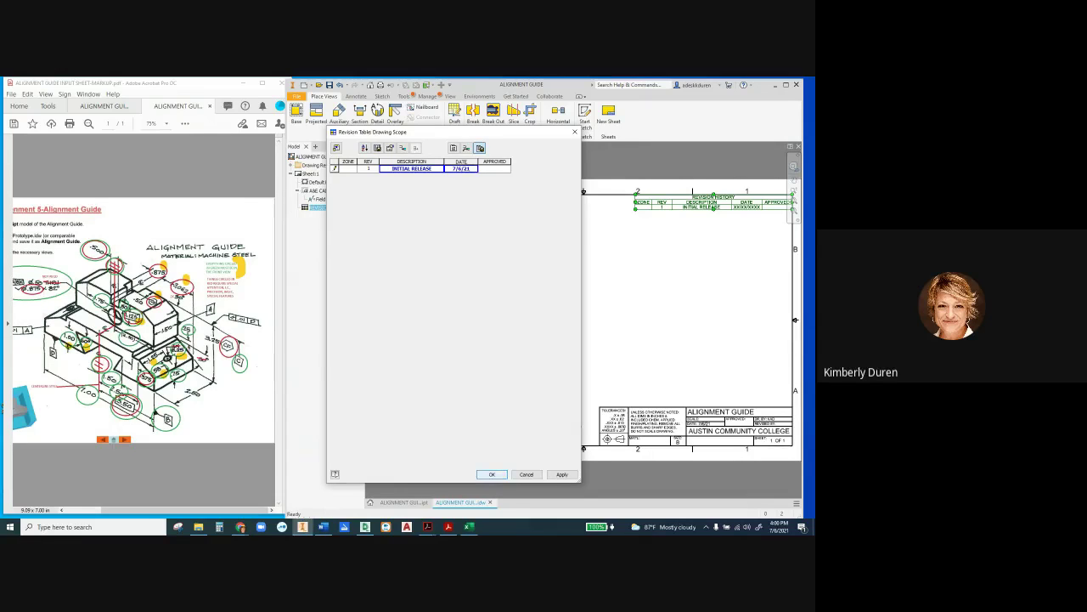
click(491, 474)
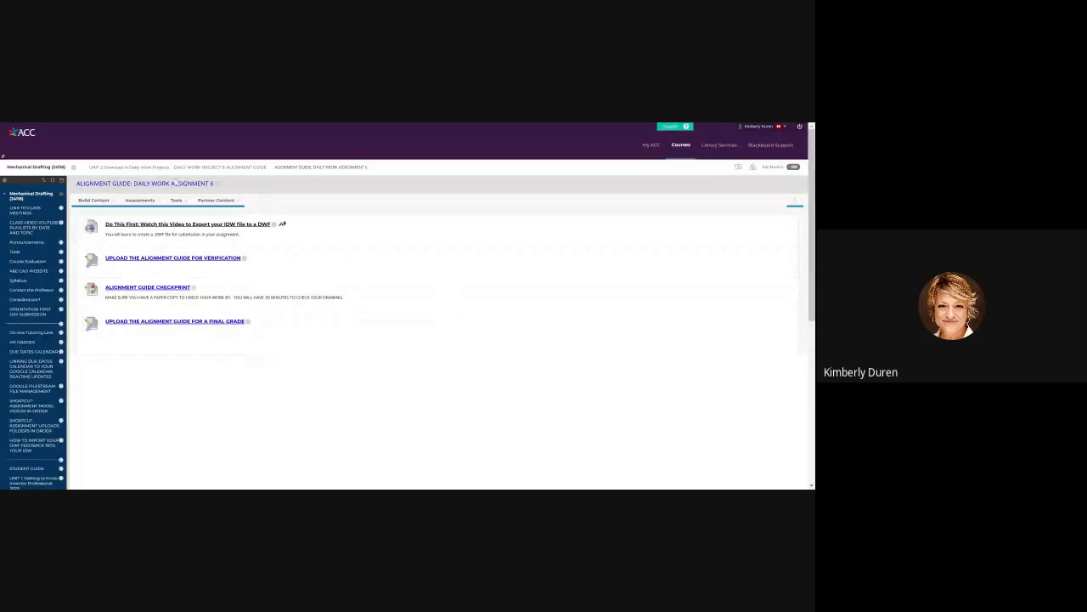
Step: Go to Daily Work Project 6's Step 4 folder and open the first help sheet PDF
click(230, 169)
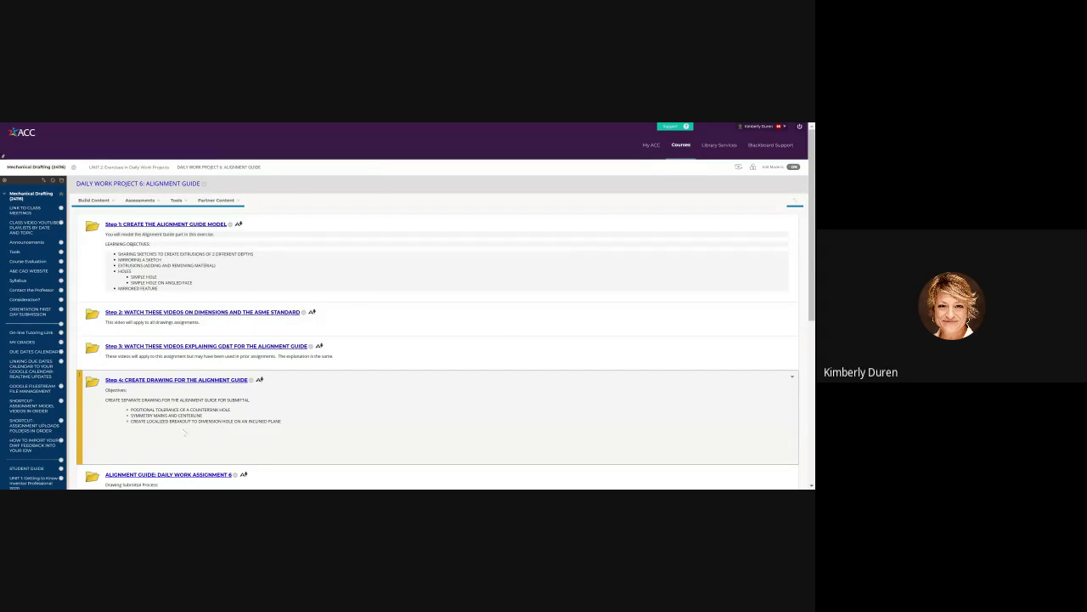
click(212, 381)
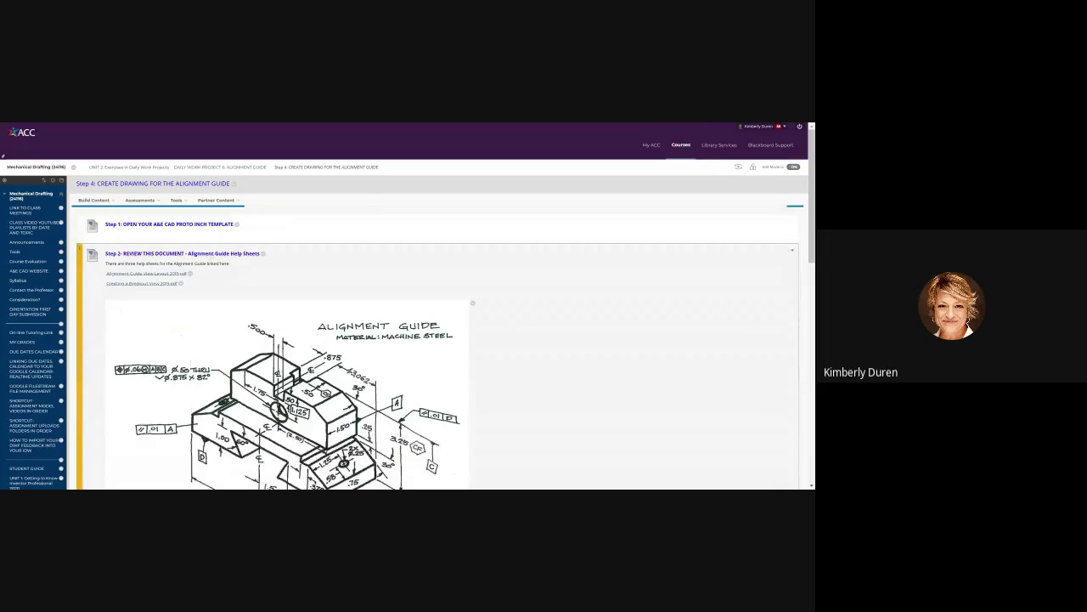
scroll(408, 306, down, 1)
scroll(408, 306, down, 5)
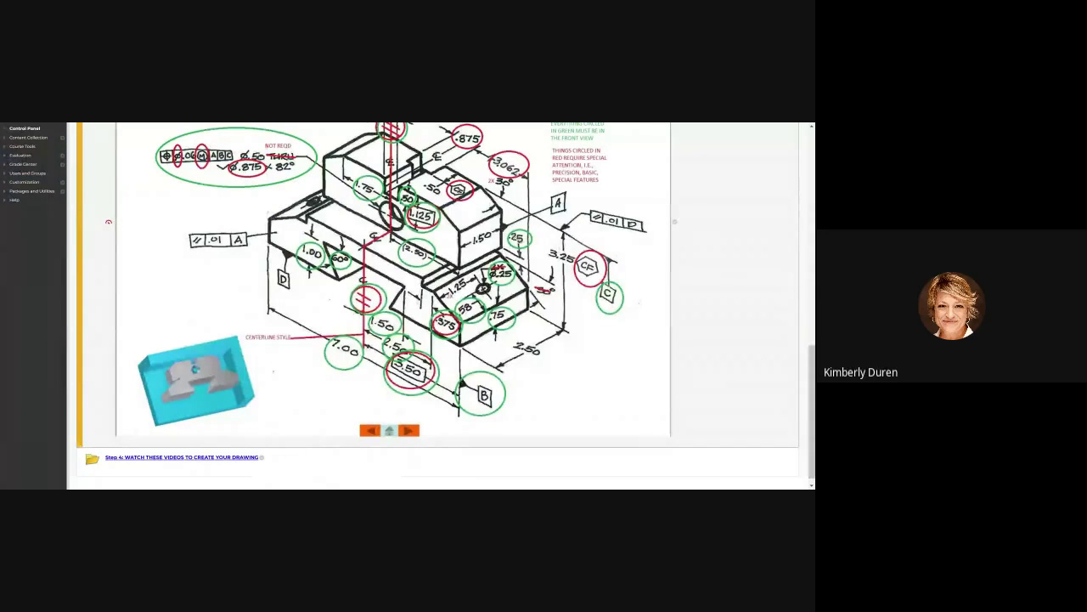
scroll(407, 305, down, 1)
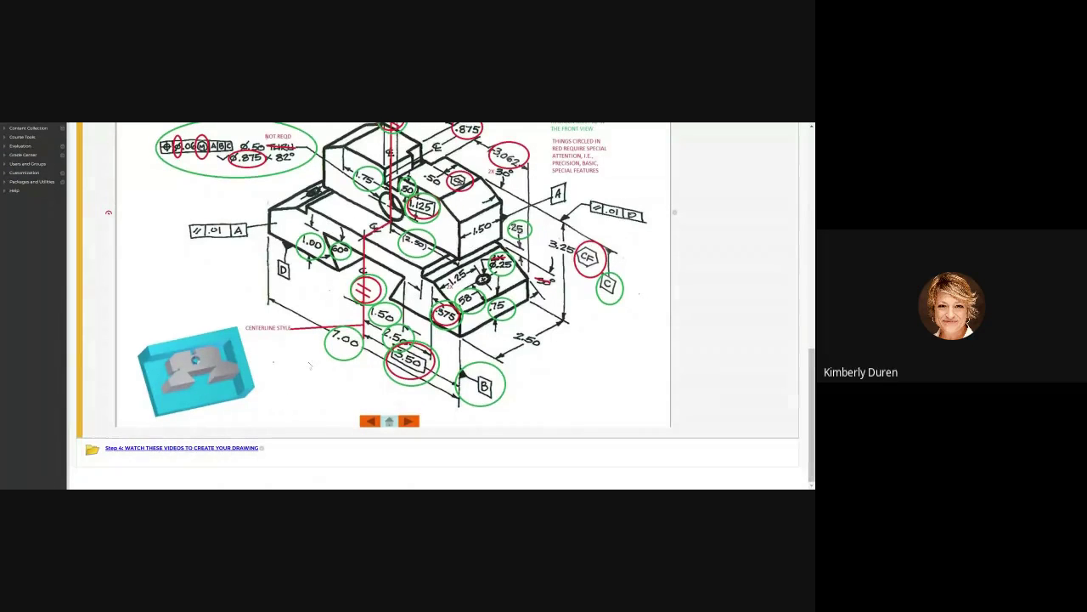
scroll(309, 365, up, 2)
scroll(309, 365, up, 3)
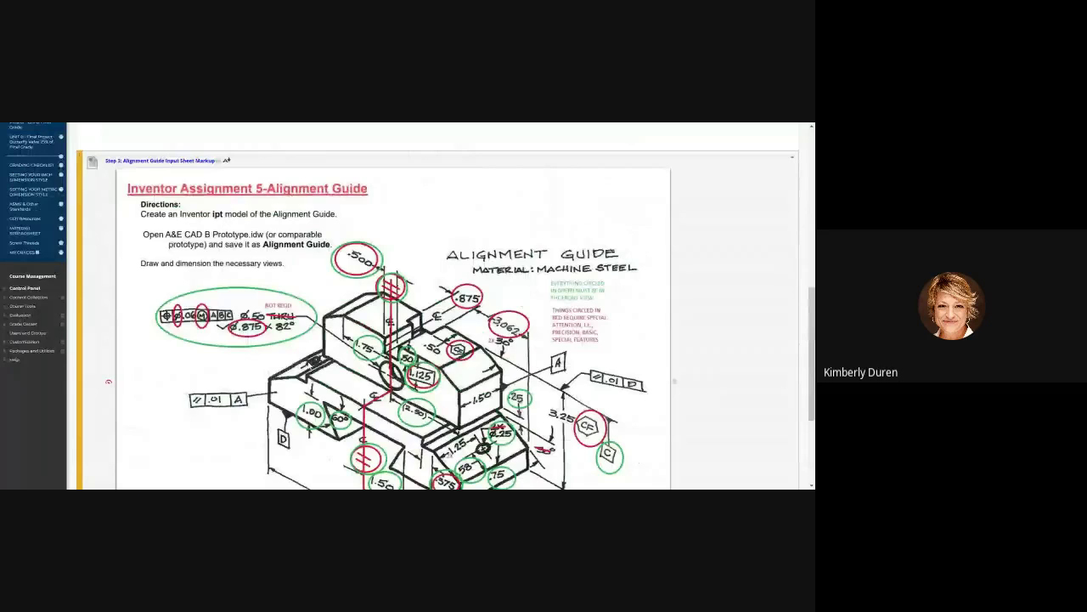
scroll(438, 340, up, 5)
scroll(438, 340, up, 5)
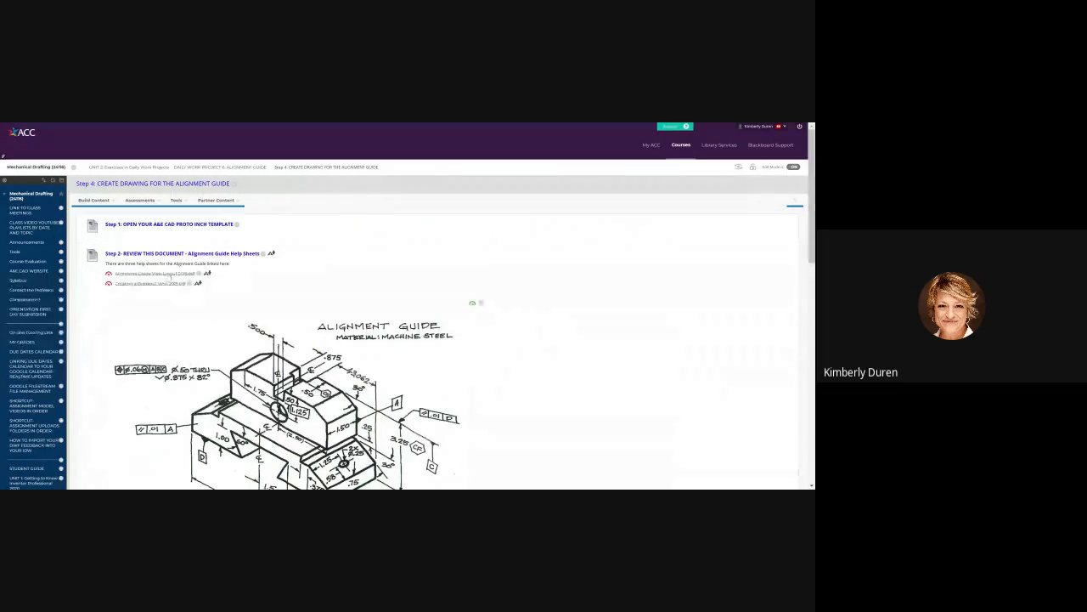
click(168, 275)
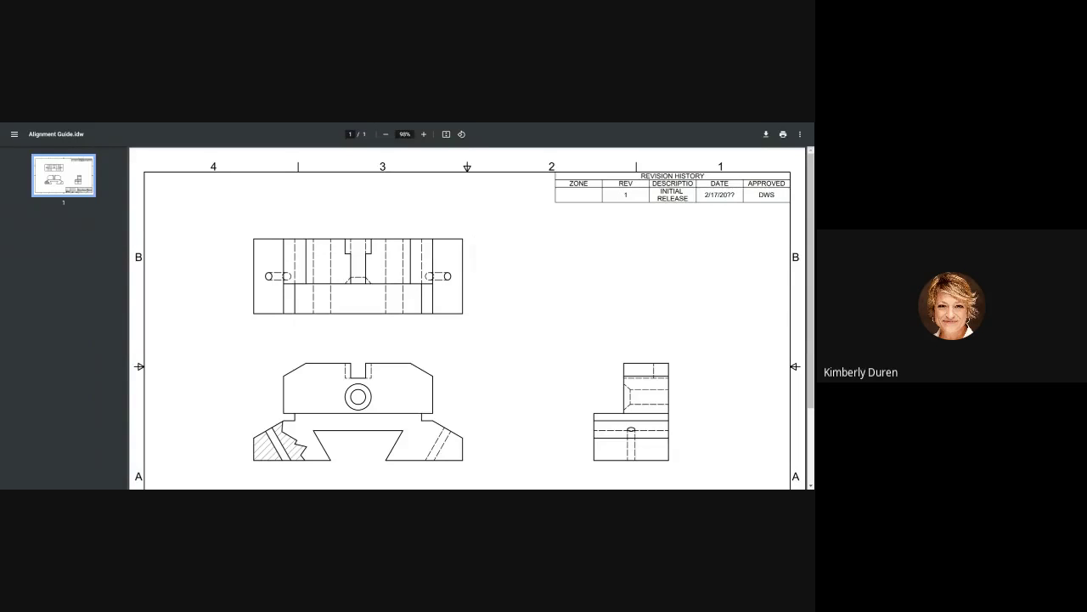
scroll(600, 322, down, 1)
scroll(601, 323, down, 3)
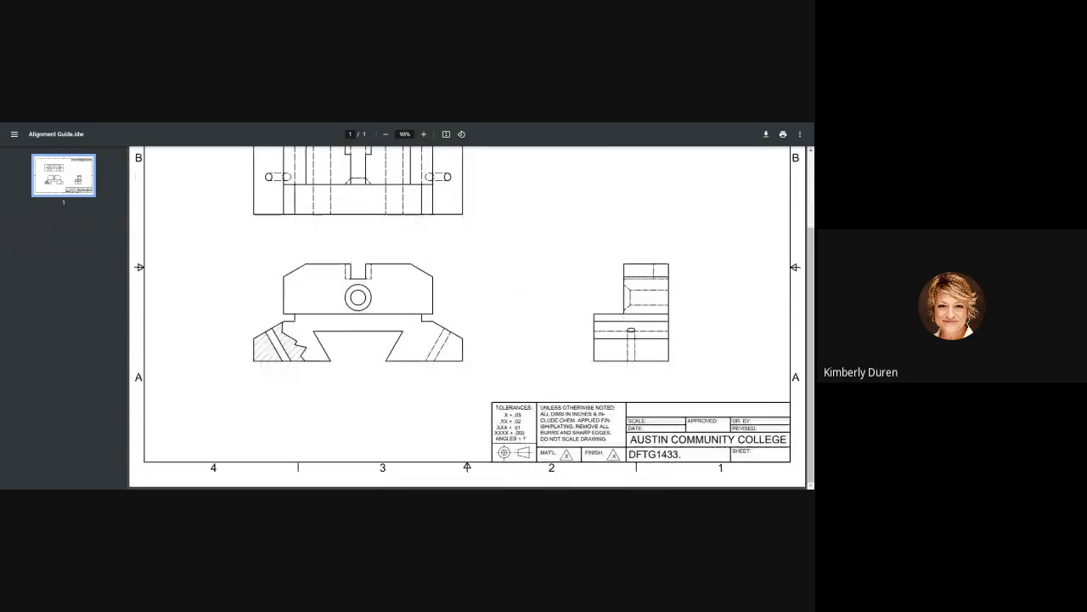
scroll(467, 318, up, 1)
scroll(467, 318, up, 2)
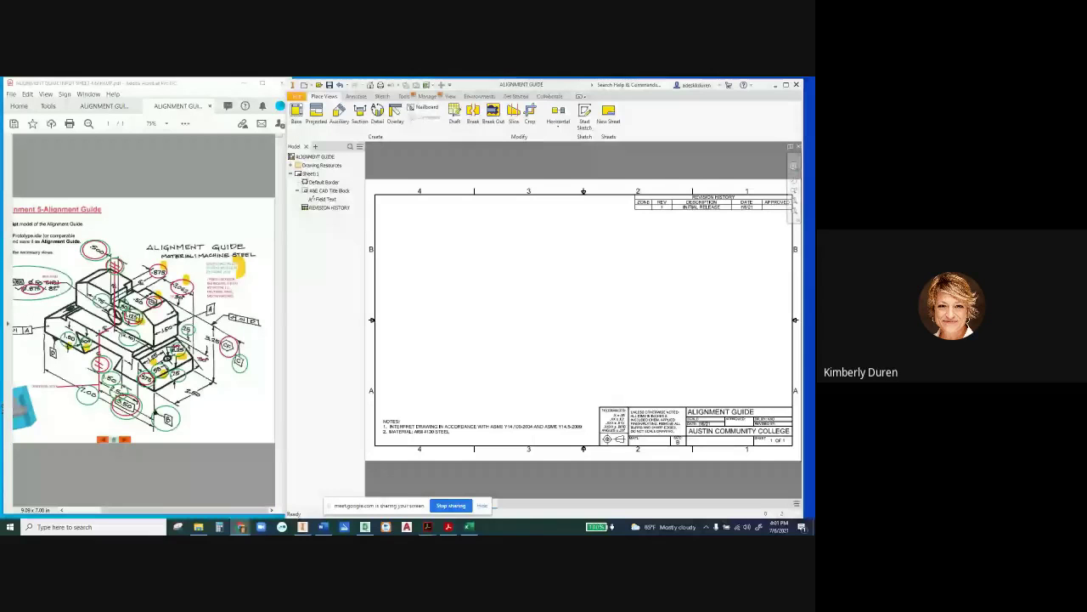
Step: Place the front base view at lower left, then project top and right views from it
click(296, 113)
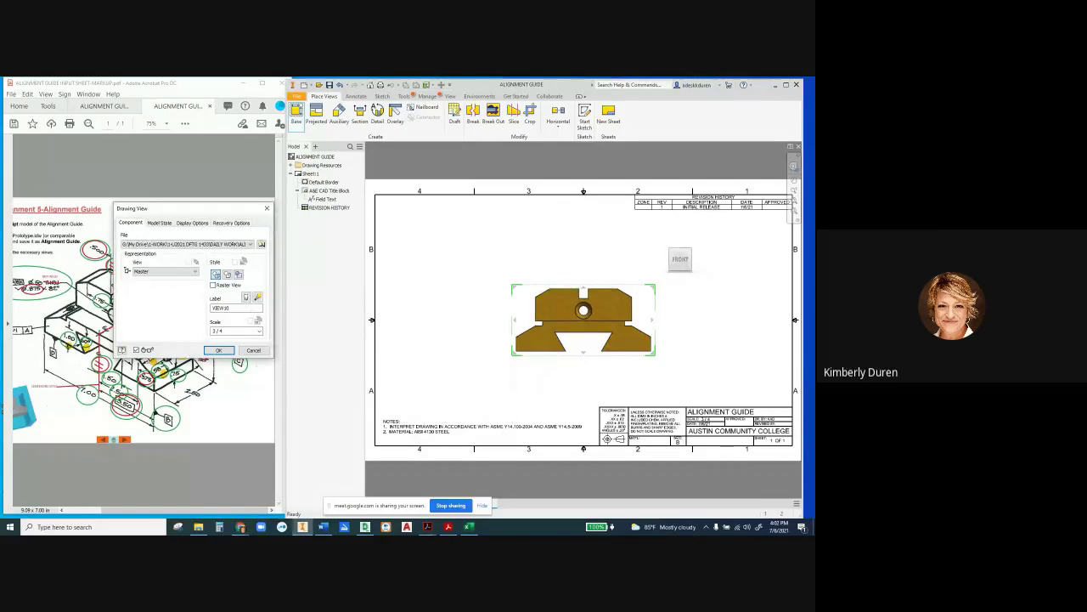
drag(582, 320, 483, 348)
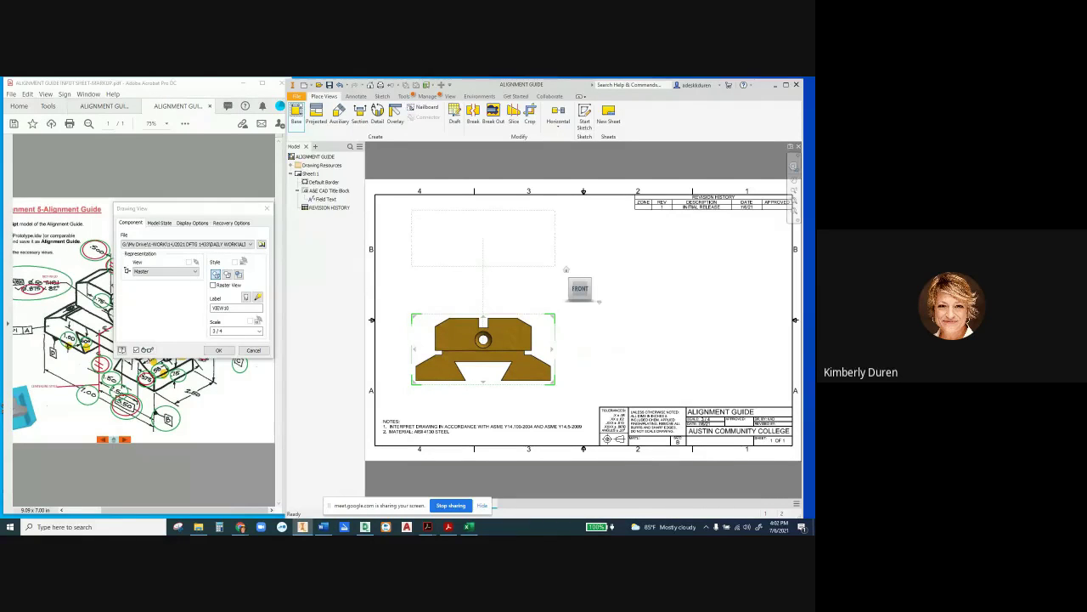
click(566, 269)
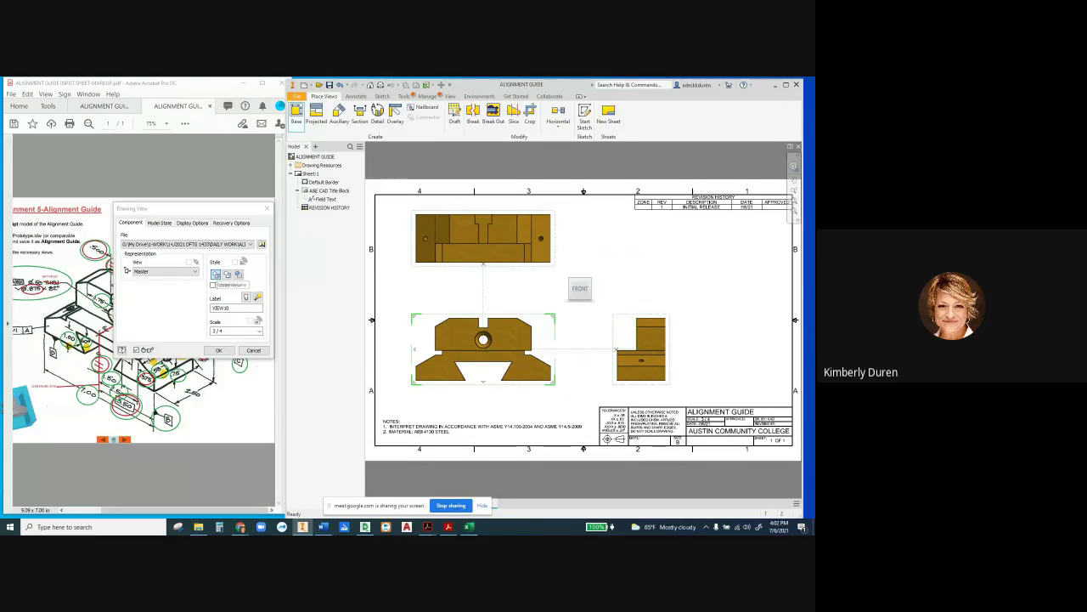
drag(170, 208, 384, 231)
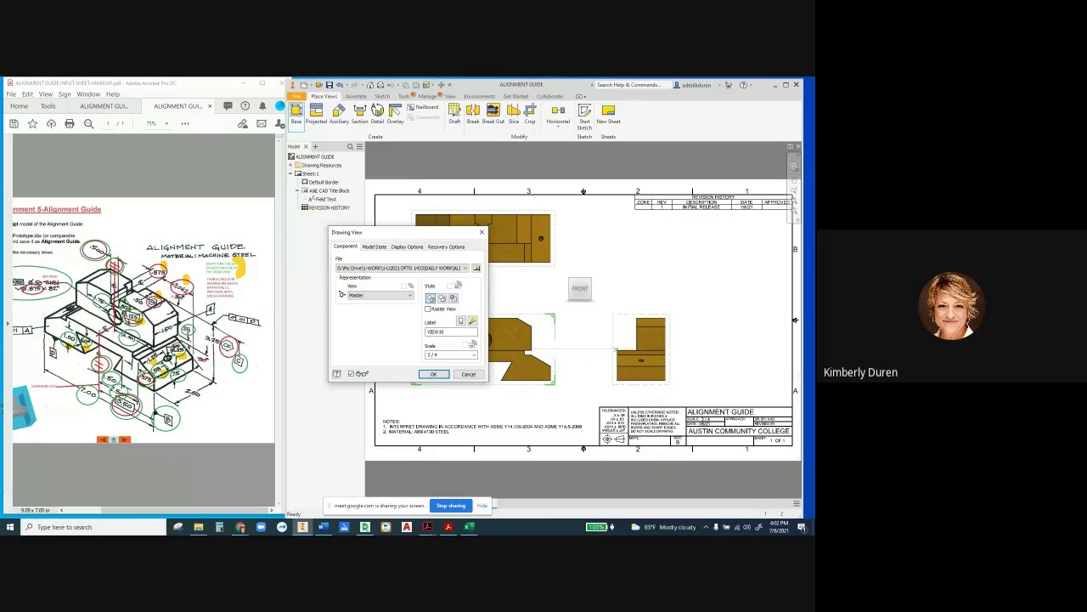
click(434, 374)
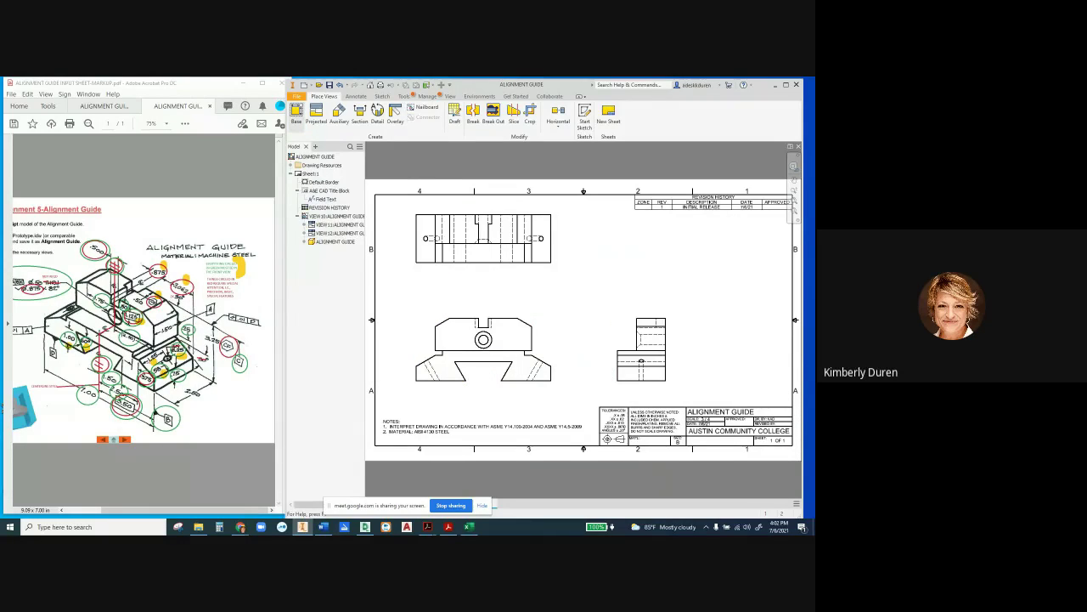
Step: Place a shaded isometric base view at upper right and move its scale label below it
mouse_move(680, 259)
click(297, 115)
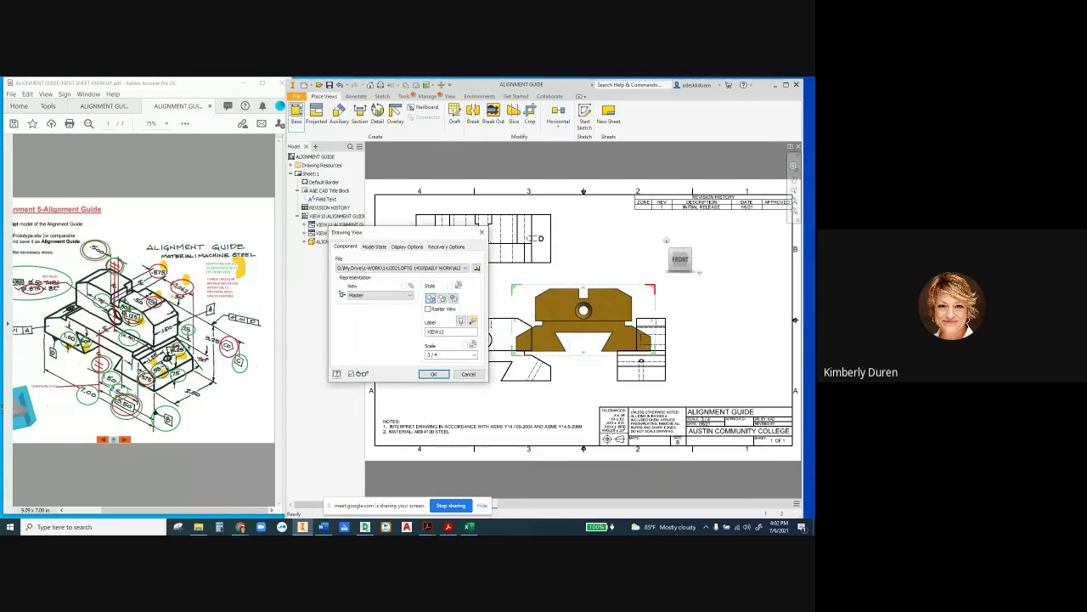
click(666, 240)
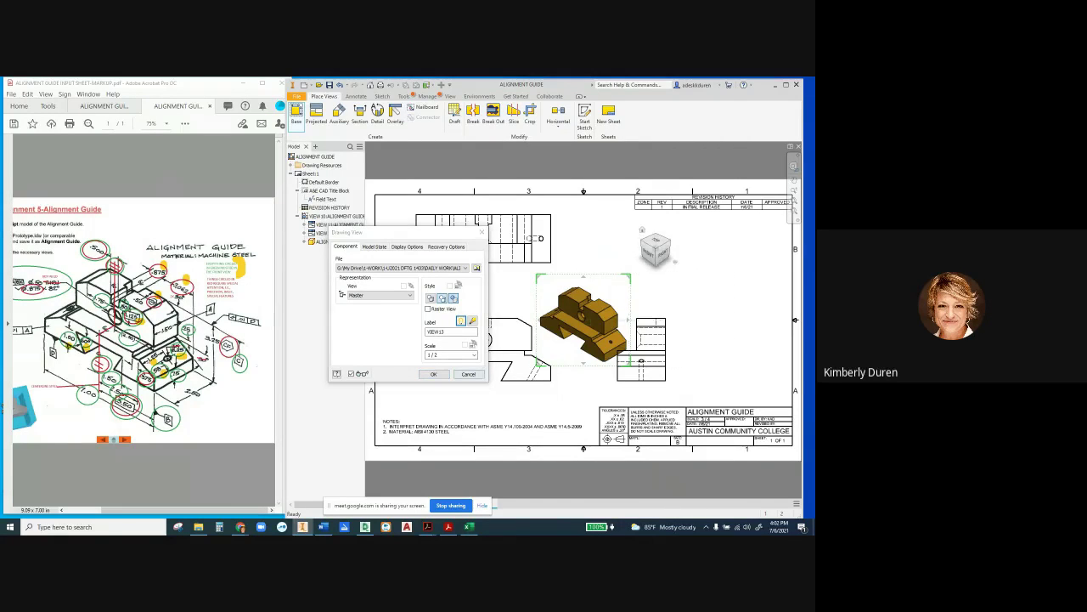
drag(585, 321, 734, 270)
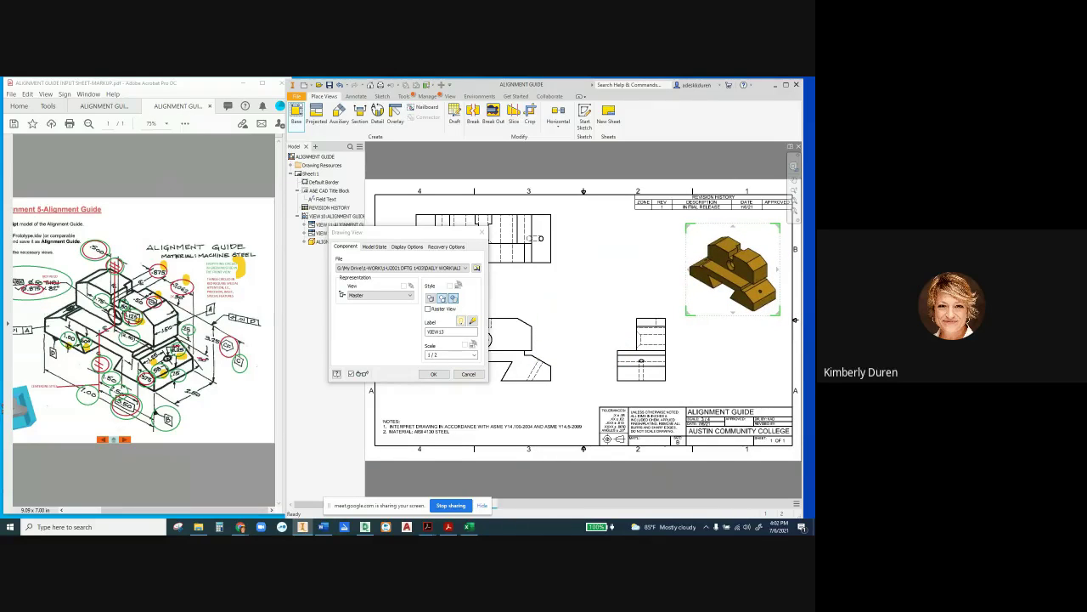
click(433, 374)
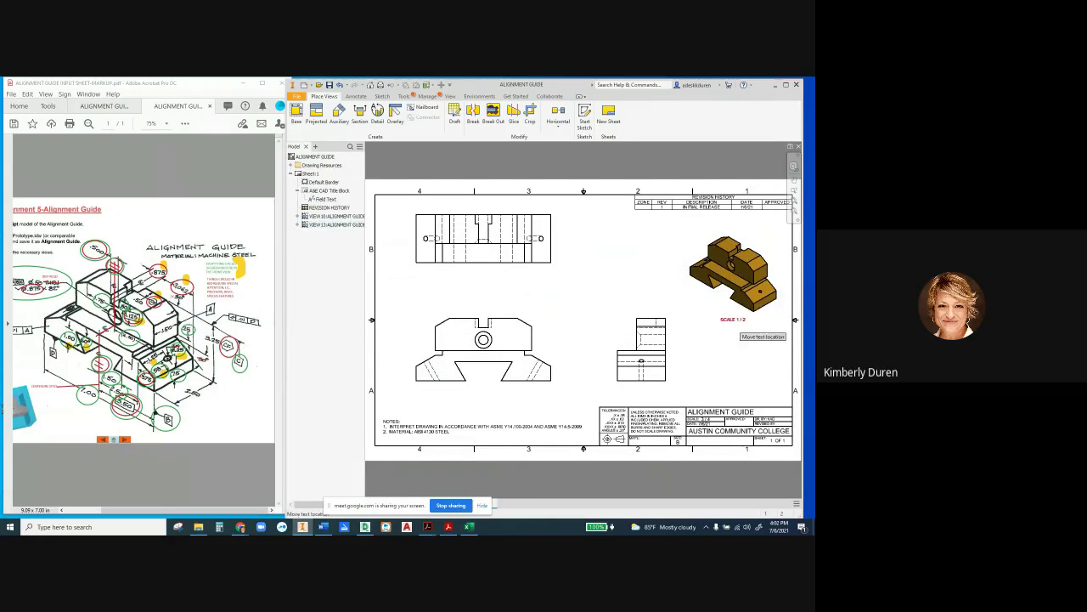
drag(732, 319, 727, 298)
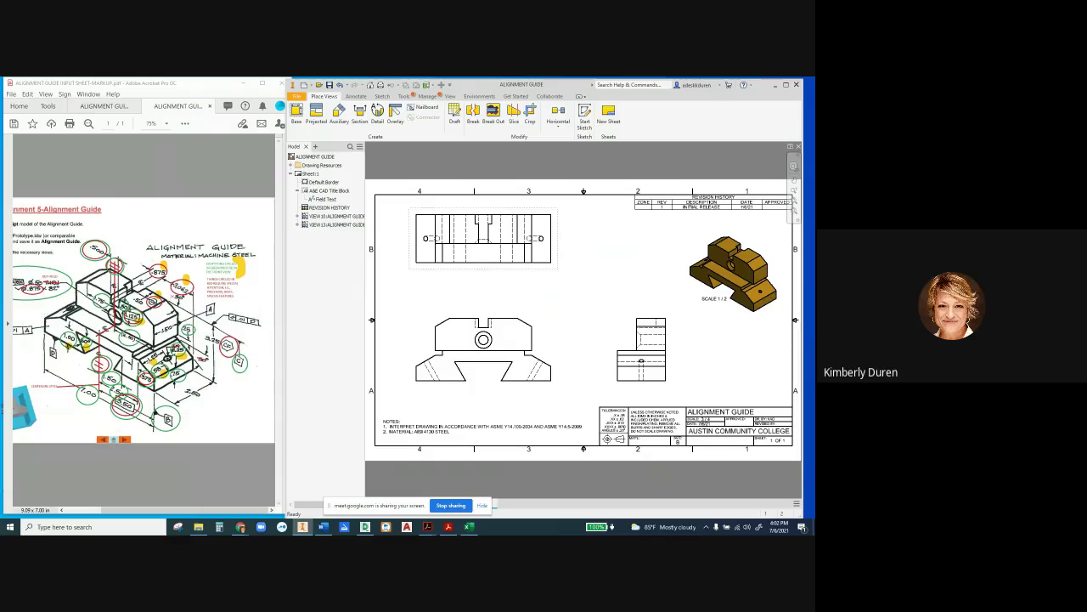
Step: Apply Automated Centerlines to the selected top, front and right views
click(484, 351)
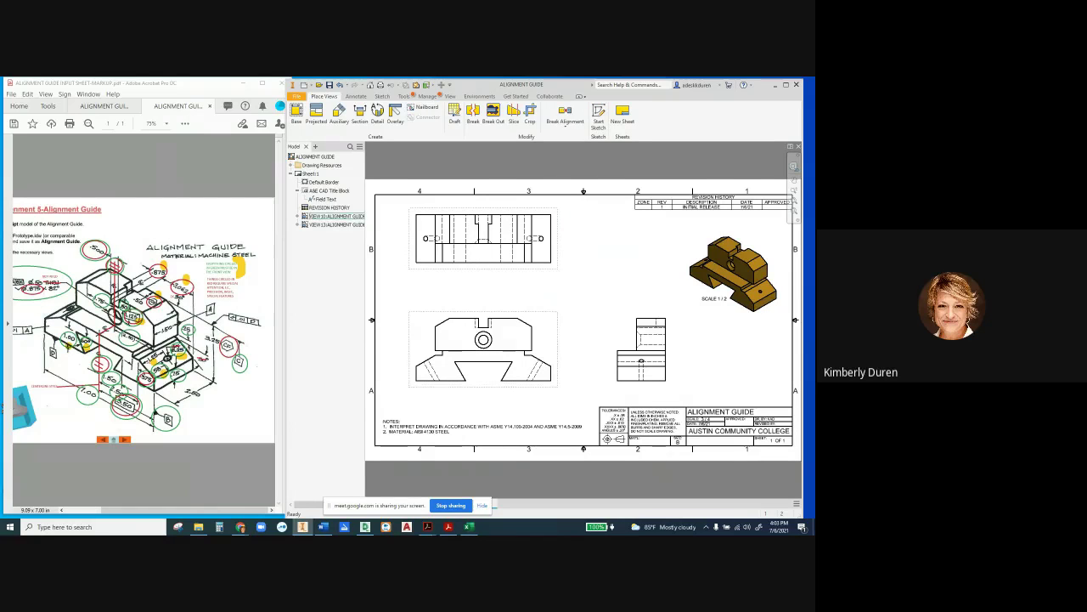
ctrl+click(641, 349)
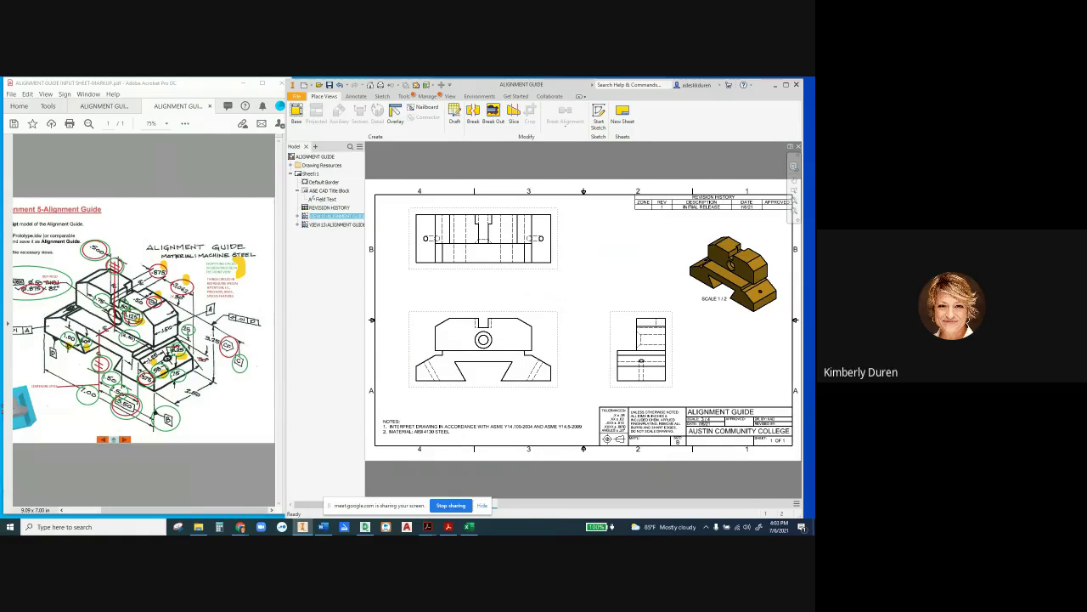
right_click(581, 349)
click(617, 389)
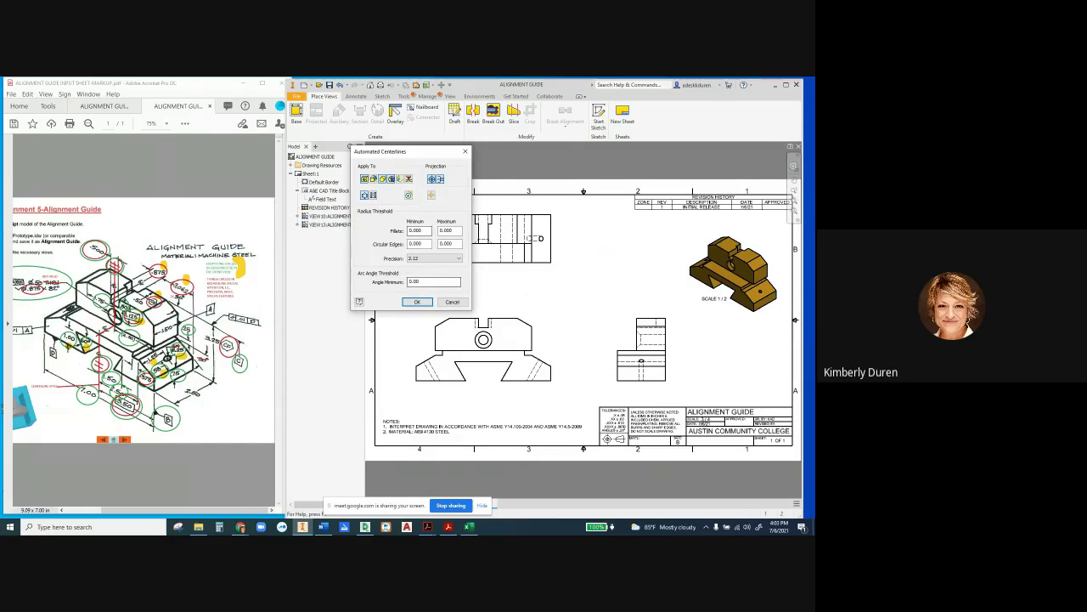
click(417, 301)
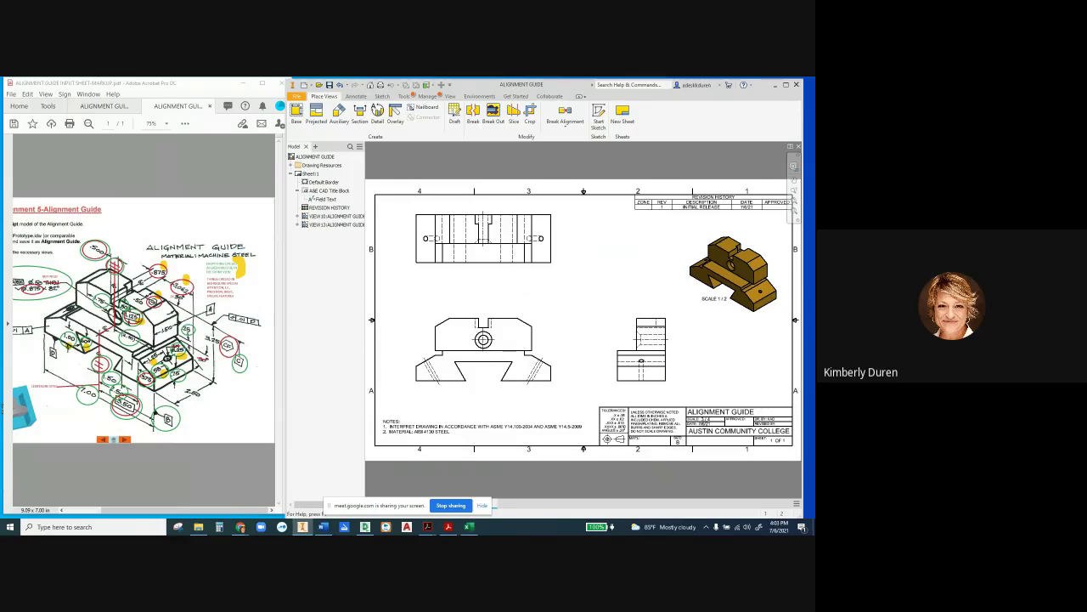
Step: Place center marks on the dashed hole and the left hole in the top view
click(355, 95)
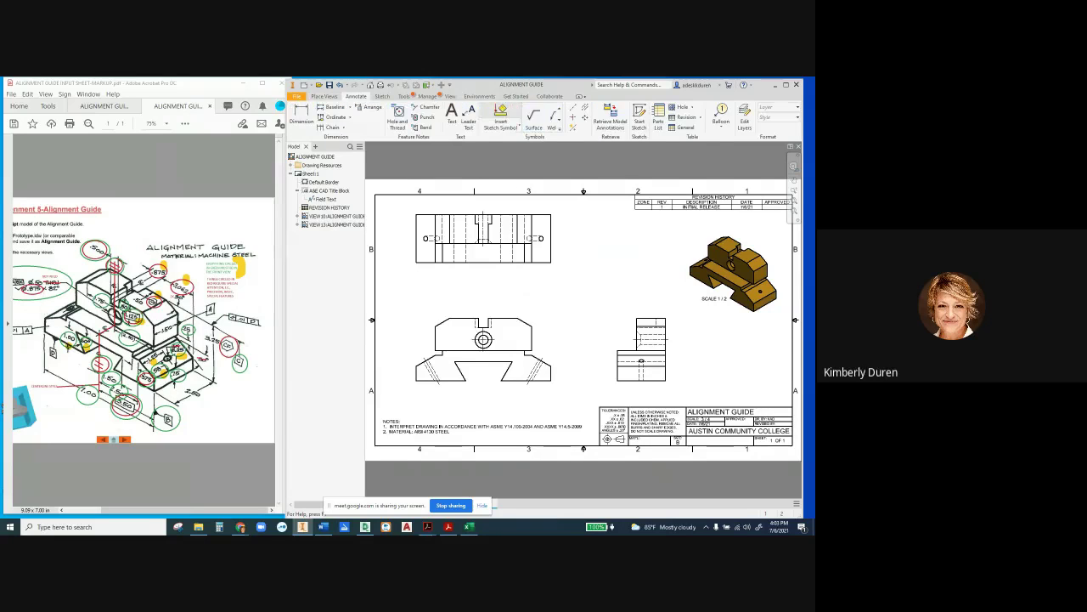
click(579, 117)
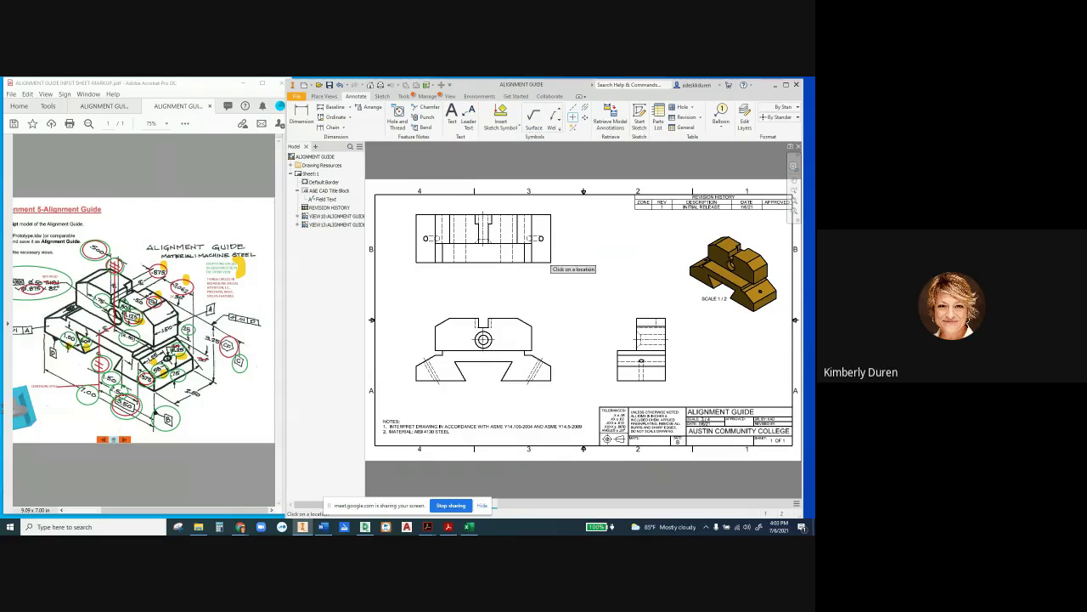
scroll(543, 251, up, 5)
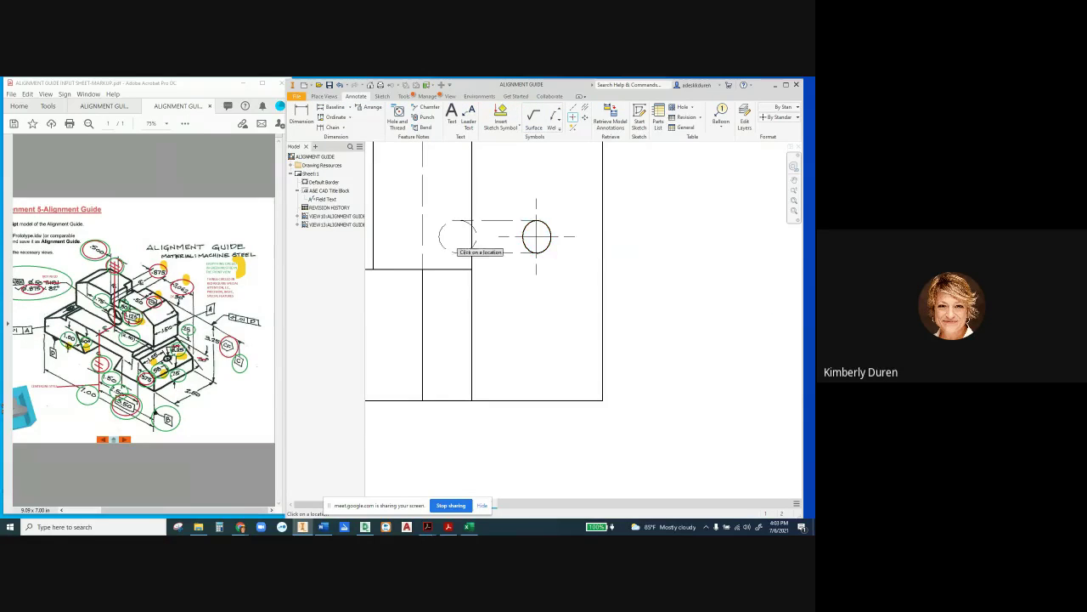
click(472, 246)
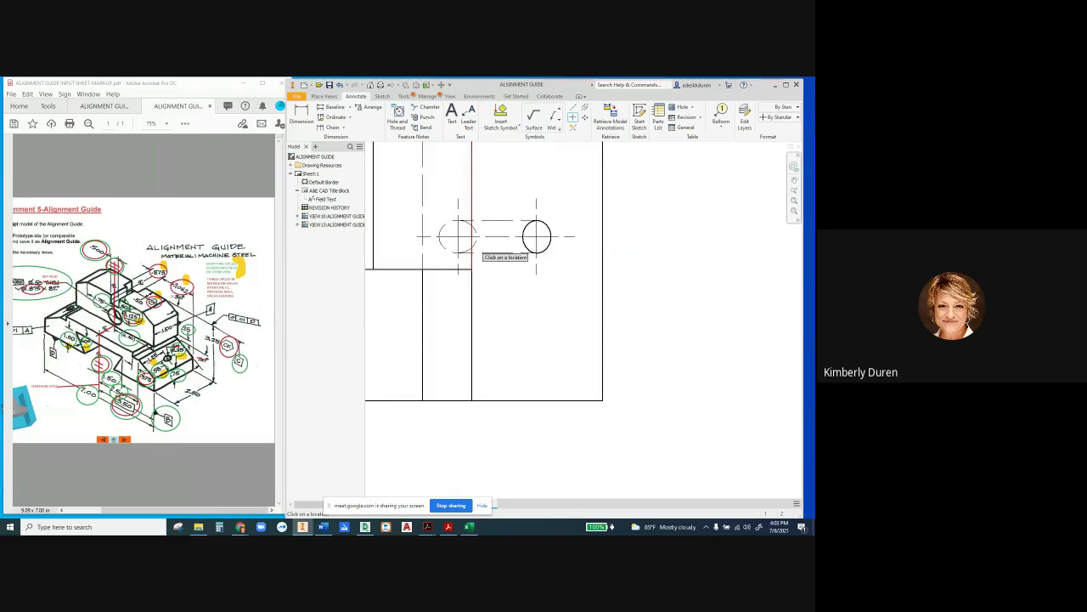
scroll(520, 256, down, 2)
scroll(528, 243, down, 1)
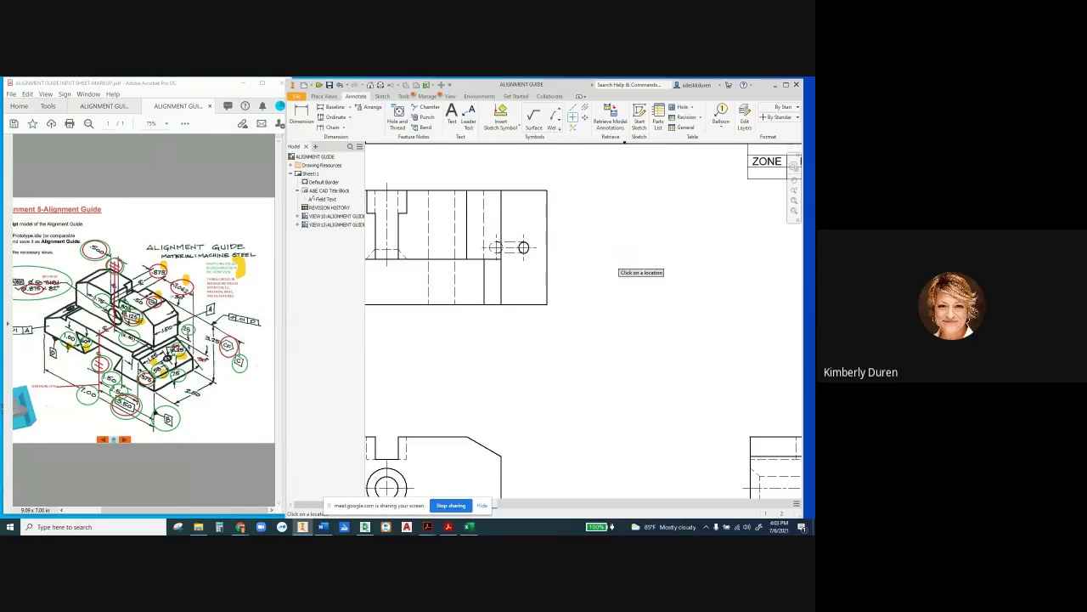
scroll(620, 260, down, 2)
scroll(595, 261, down, 1)
scroll(501, 266, up, 5)
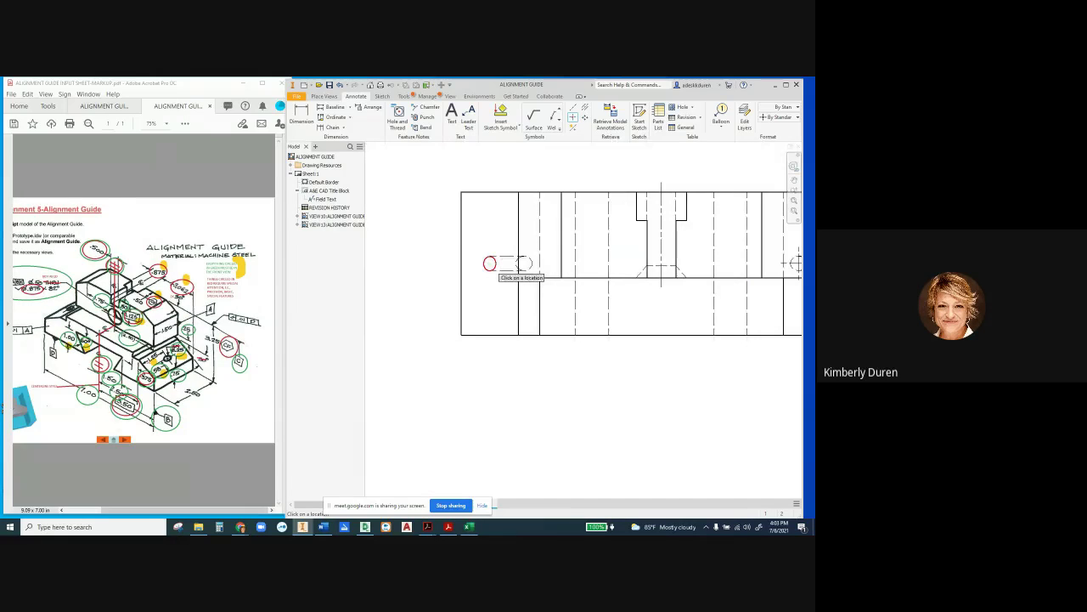
click(491, 265)
Step: Center-mark the right-view hole, extending its centerline past the part's bottom edge
scroll(493, 266, up, 2)
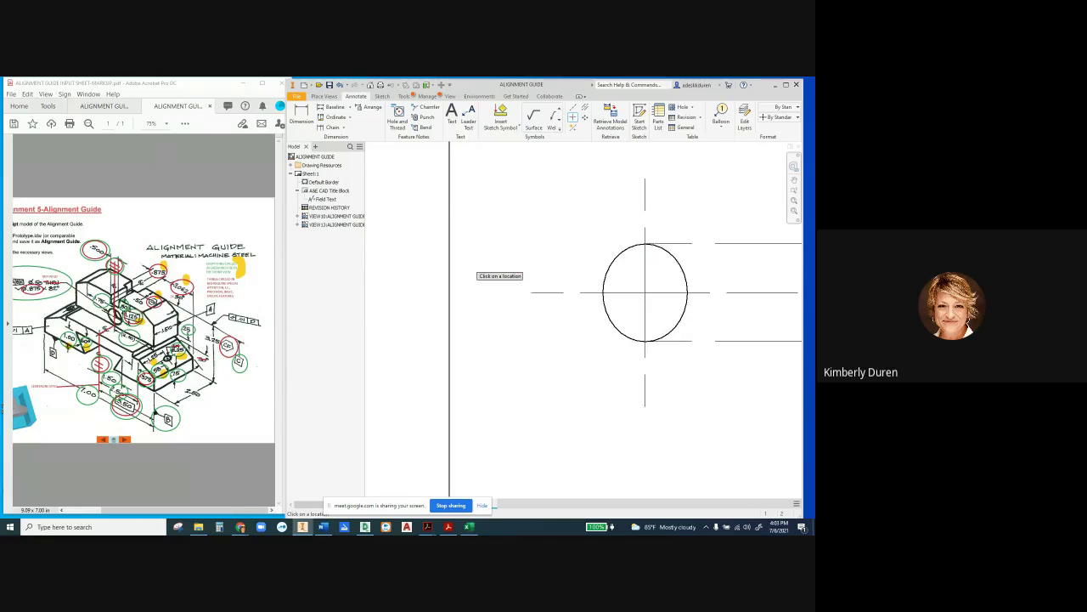
scroll(488, 266, down, 1)
scroll(489, 265, down, 1)
scroll(476, 267, down, 2)
scroll(701, 364, up, 2)
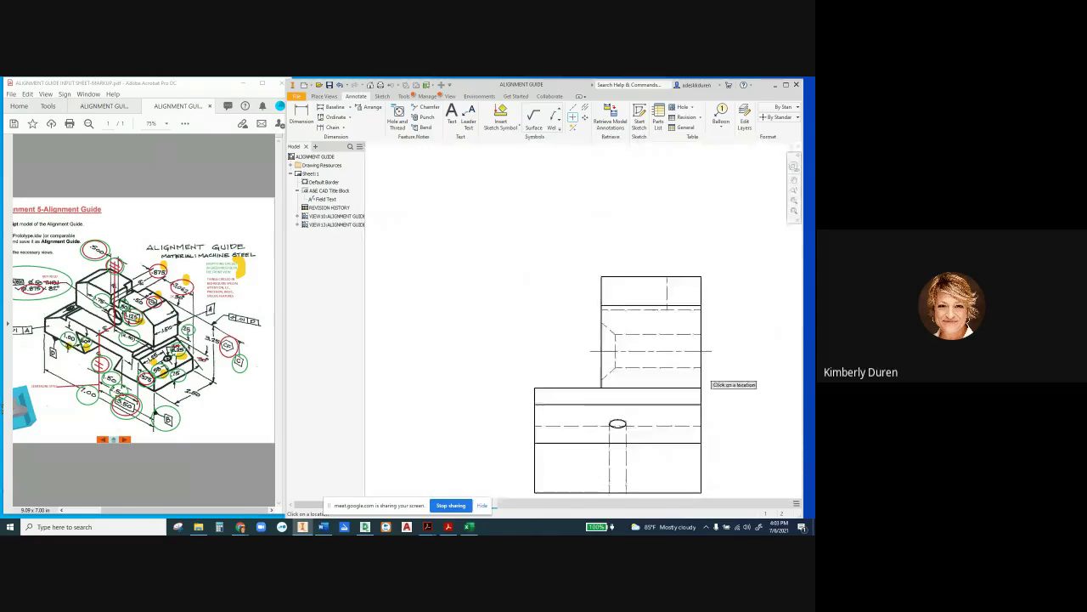
scroll(702, 364, up, 3)
scroll(576, 468, down, 3)
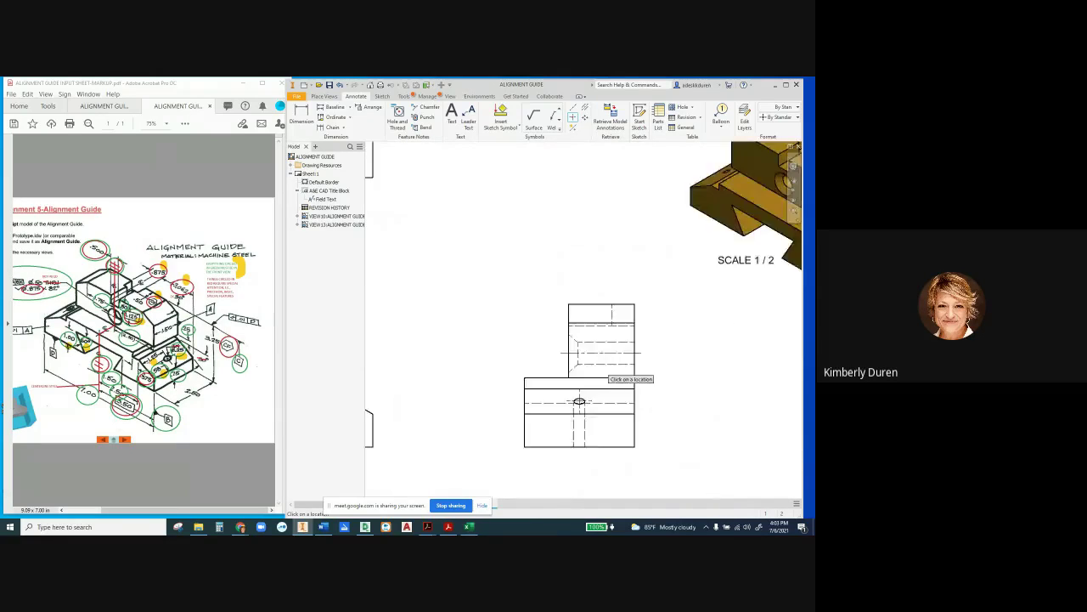
scroll(599, 370, down, 3)
scroll(598, 367, up, 3)
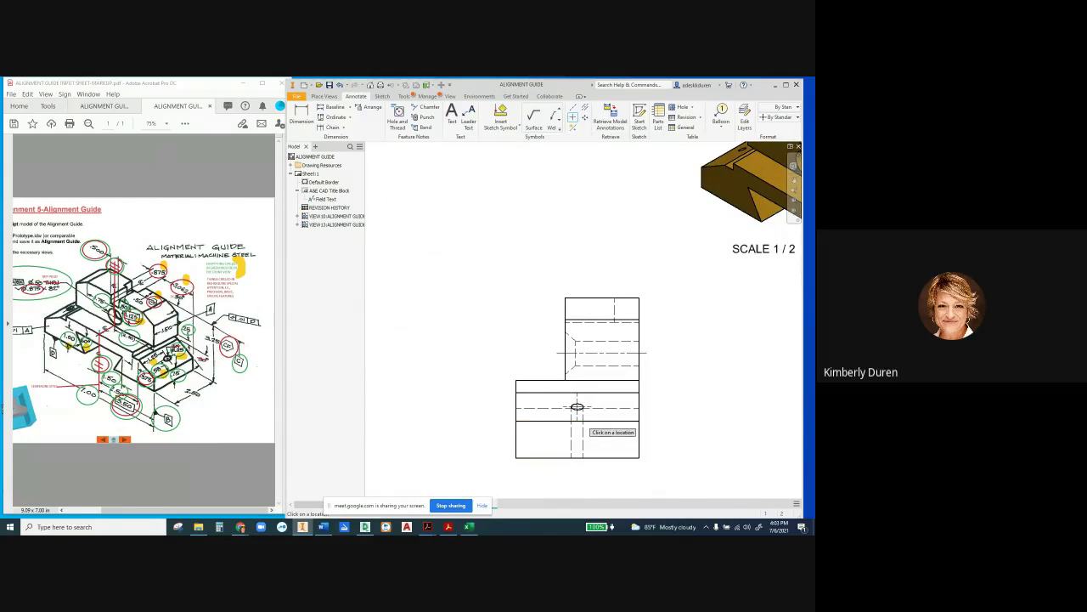
click(577, 407)
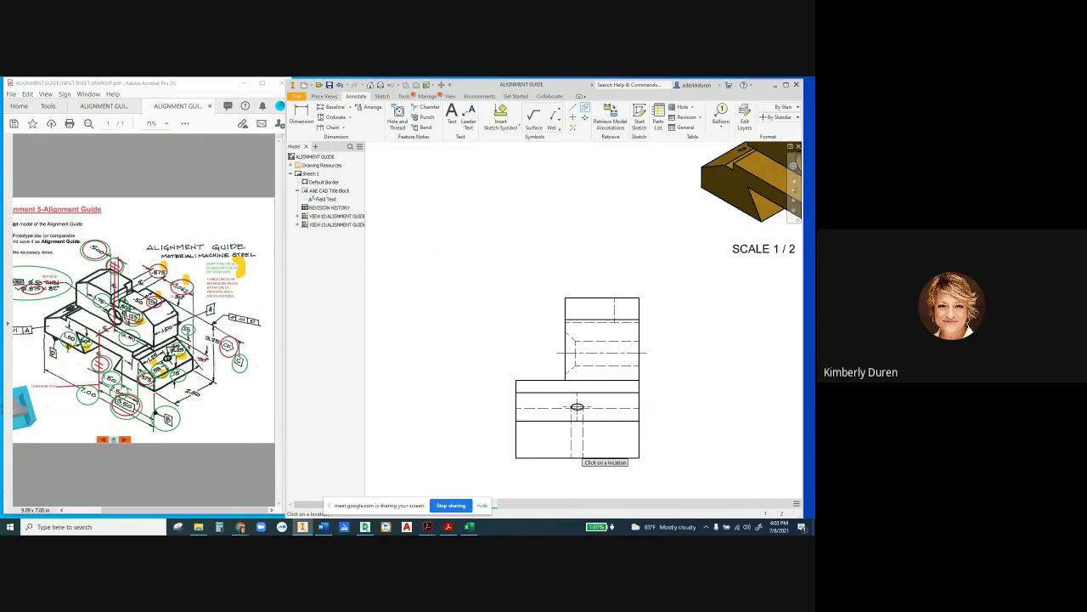
click(582, 449)
key(Escape)
Step: Zoom to fit the whole drawing sheet in view
scroll(682, 372, up, 1)
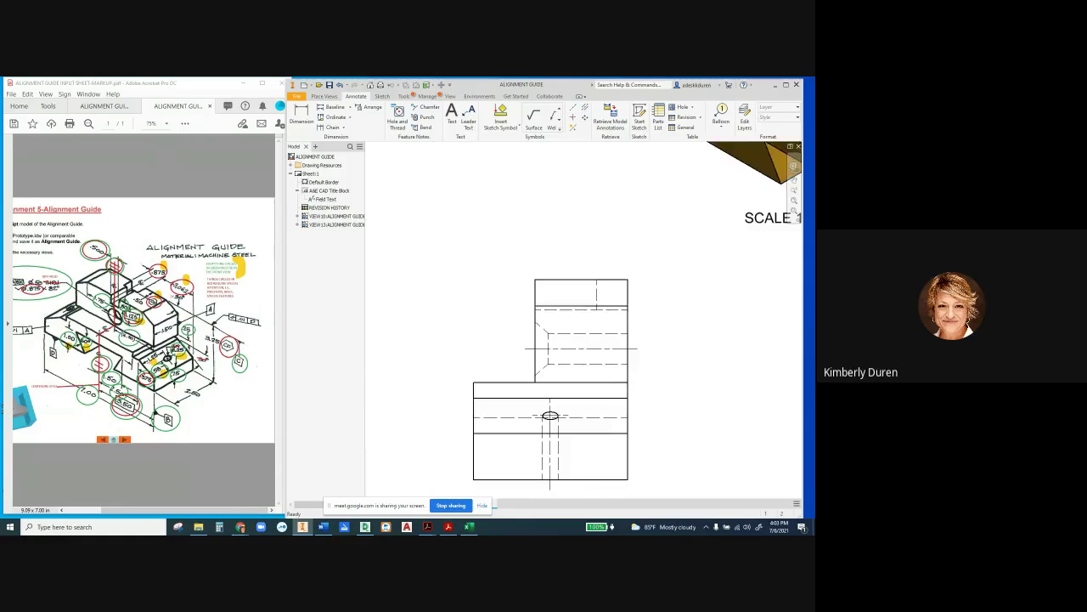
key(Home)
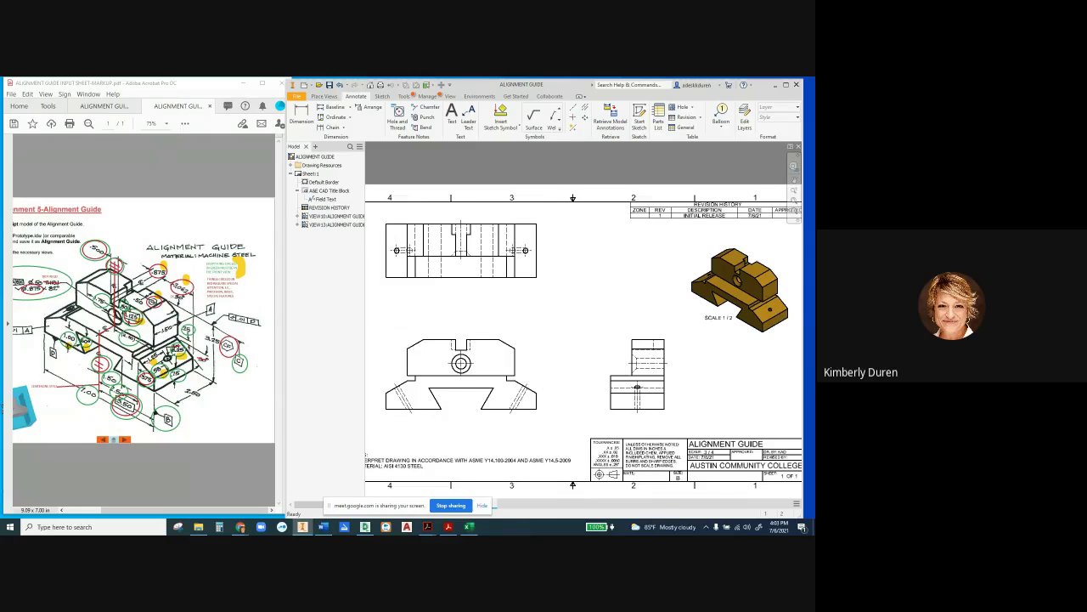
scroll(589, 323, down, 2)
scroll(539, 291, up, 2)
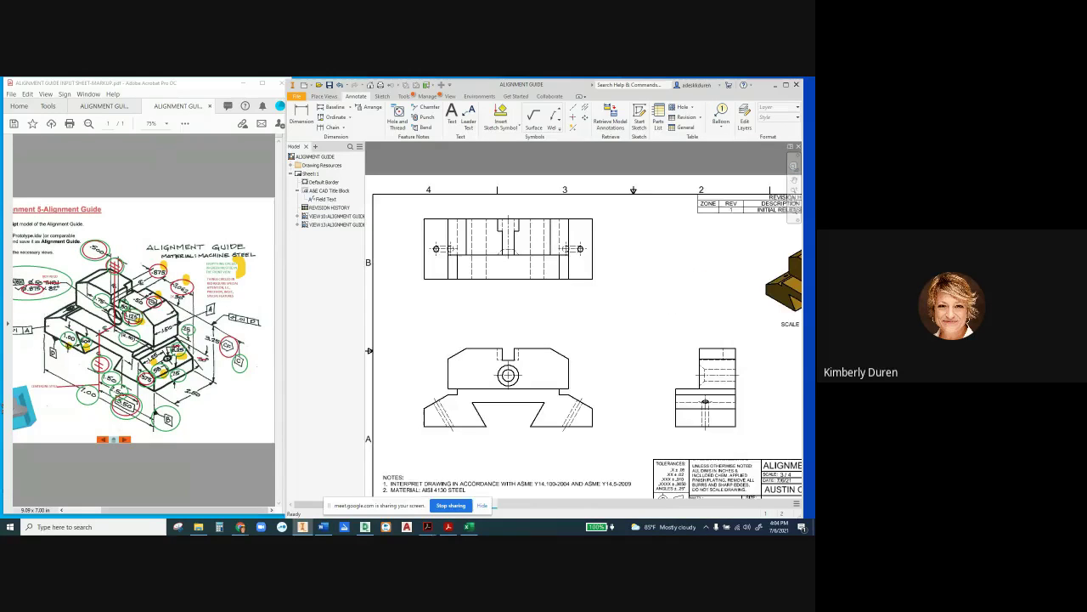